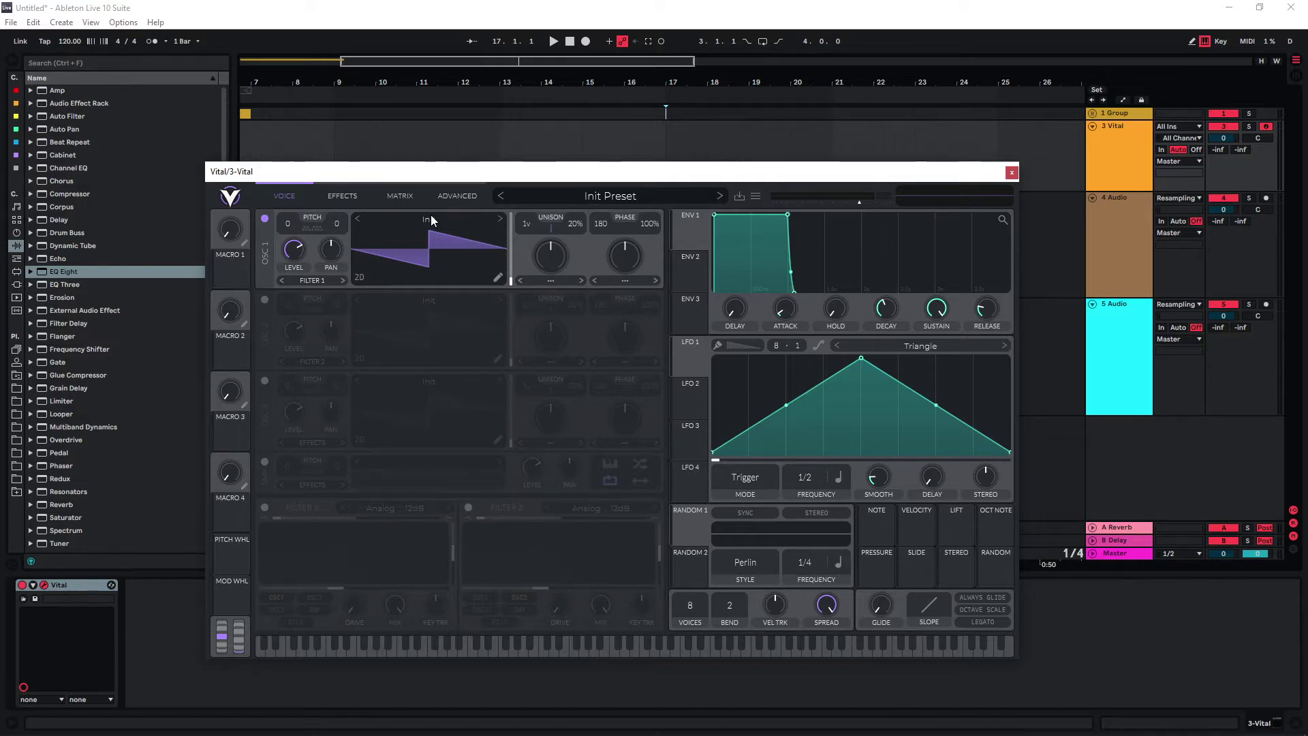
Load the Basic Shapes wavetable into oscillator 1 and modulate its level with LFO 1, with the base level turned down fully.
{"action": "left_click", "coordinate": [436, 230]}
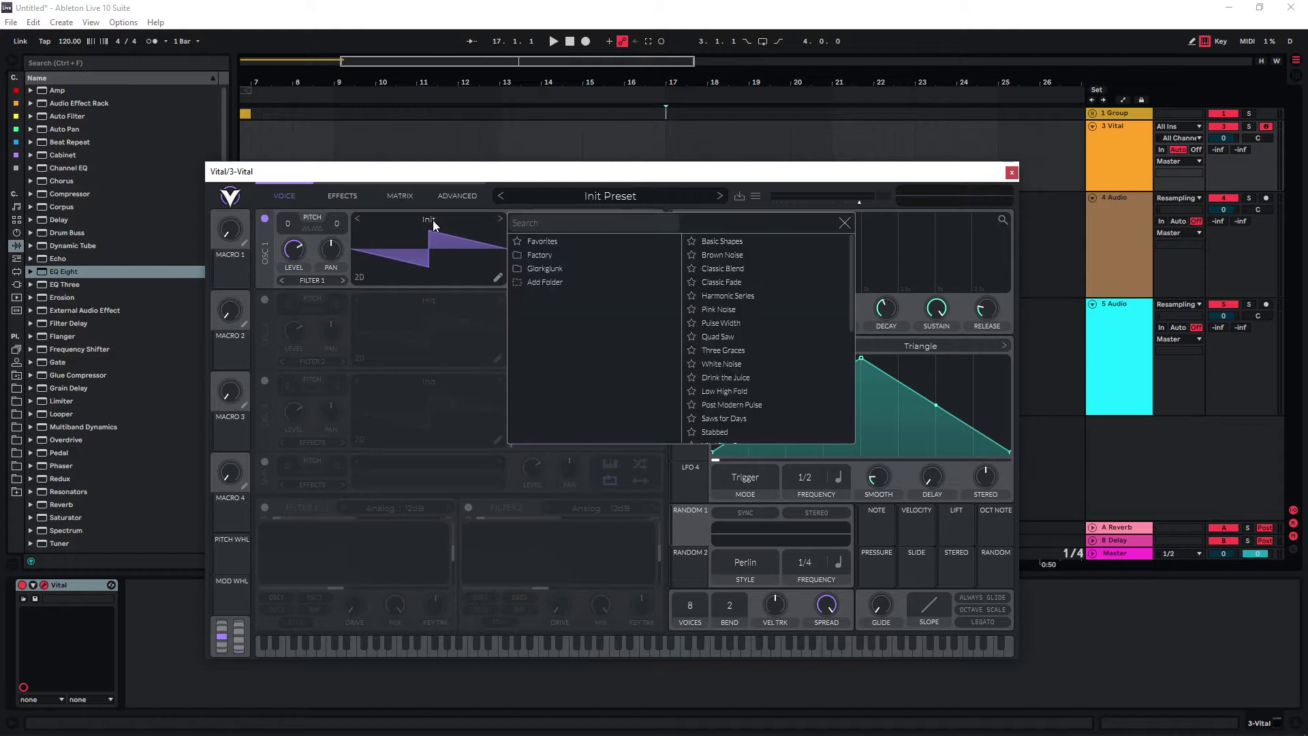
{"action": "left_click", "coordinate": [707, 235]}
{"action": "left_click_drag", "start_coordinate": [654, 174], "coordinate": [641, 150]}
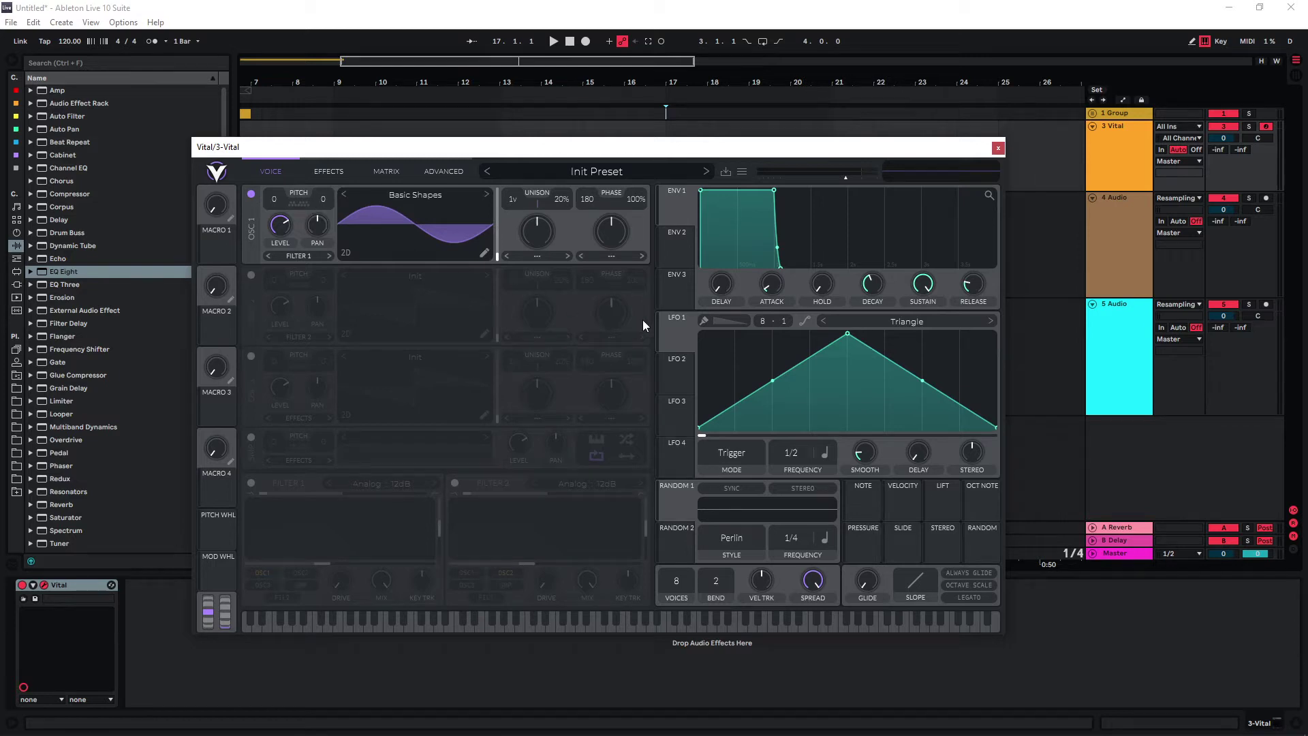
{"action": "left_click_drag", "start_coordinate": [671, 331], "coordinate": [292, 381]}
{"action": "mouse_move", "coordinate": [276, 256]}
{"action": "left_mouse_down"}
{"action": "mouse_move", "coordinate": [276, 238]}
{"action": "mouse_move", "coordinate": [280, 249]}
{"action": "left_mouse_up"}
Set LFO 1's frequency to 1/64 and reshape its curve so it stays flat at zero before a steep rise to the peak.
{"action": "left_click_drag", "start_coordinate": [794, 458], "coordinate": [795, 421]}
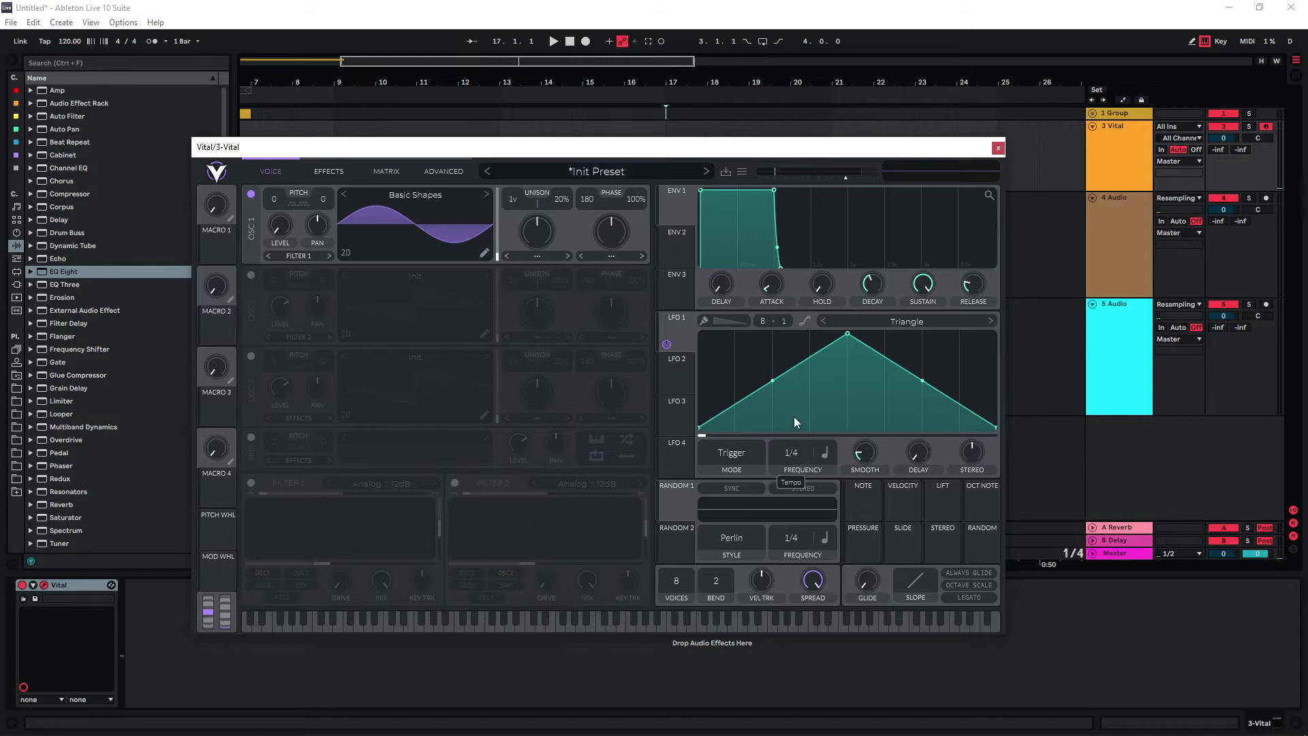
{"action": "double_click", "coordinate": [783, 375]}
{"action": "left_click_drag", "start_coordinate": [783, 375], "coordinate": [812, 437]}
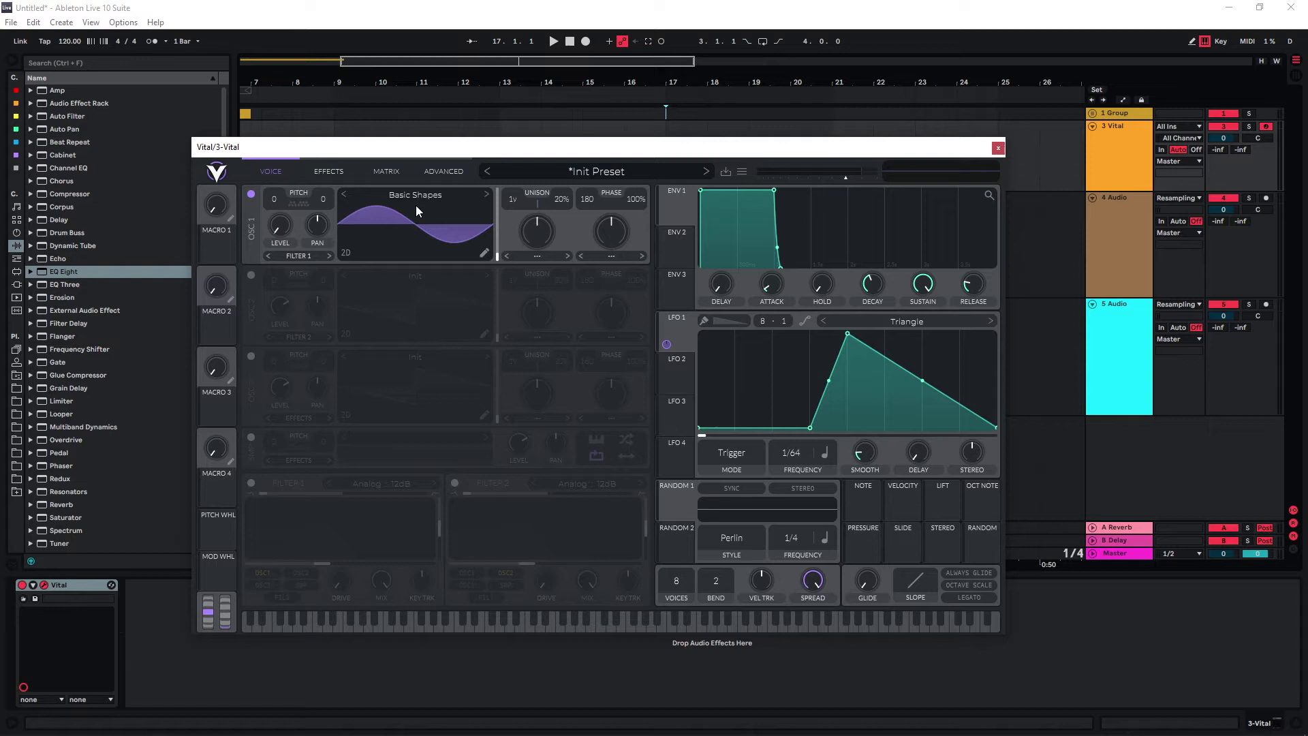
Route LFO 2 to Voice Transpose in the modulation matrix with a slight positive amount, and set LFO 2's frequency to 1/1.
{"action": "left_click", "coordinate": [386, 172]}
{"action": "left_click", "coordinate": [300, 236]}
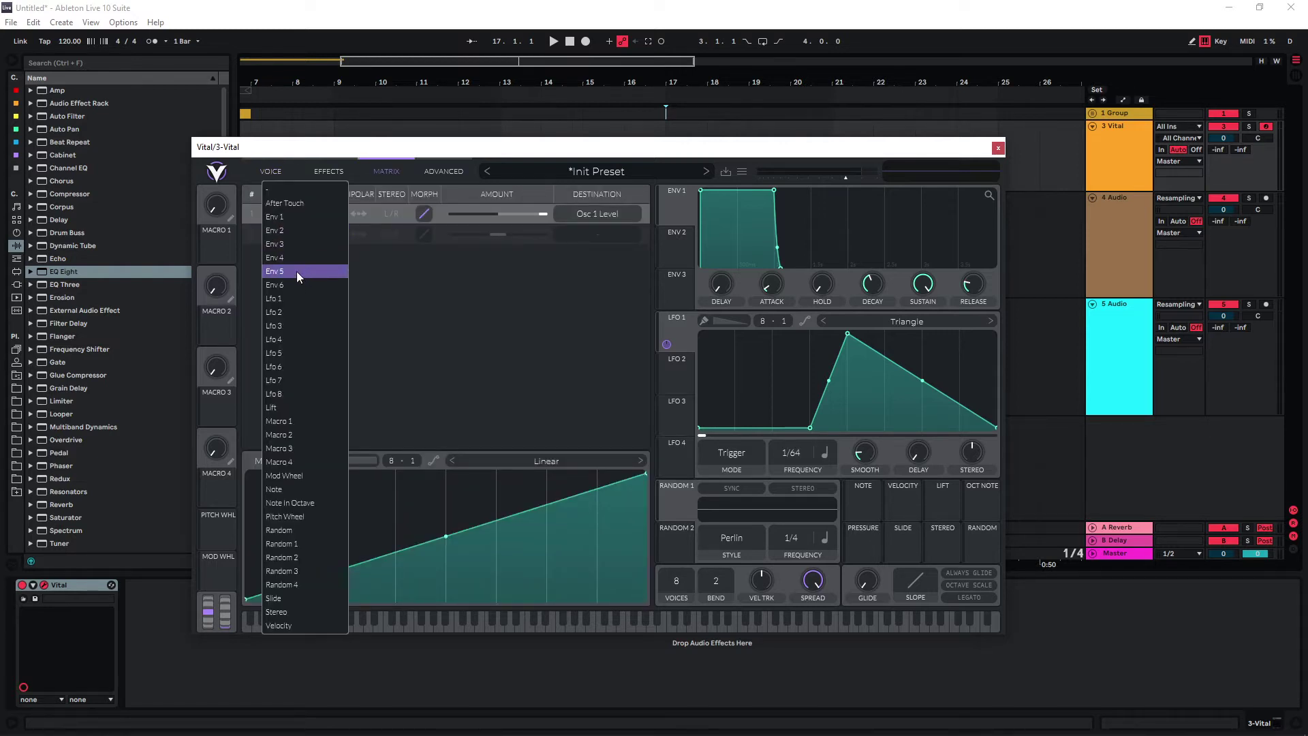
{"action": "left_click", "coordinate": [292, 300]}
{"action": "mouse_move", "coordinate": [602, 267]}
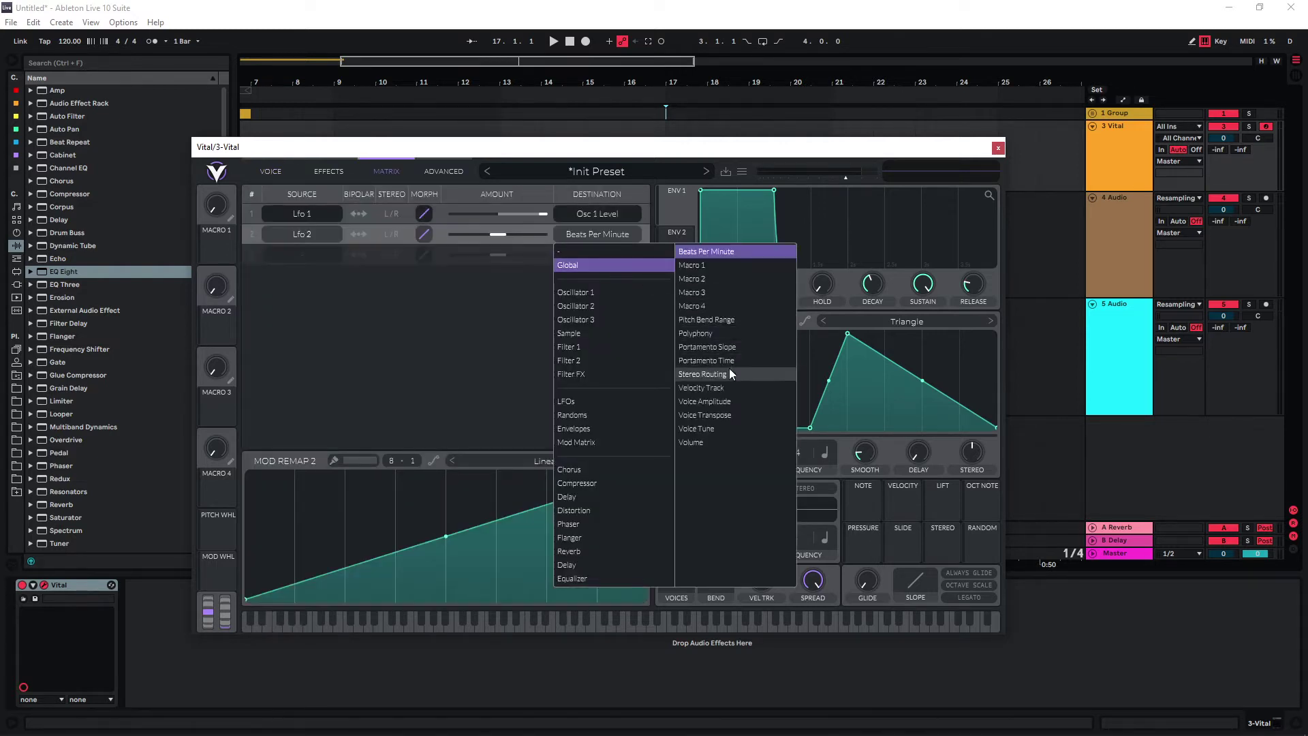
{"action": "left_click", "coordinate": [710, 413]}
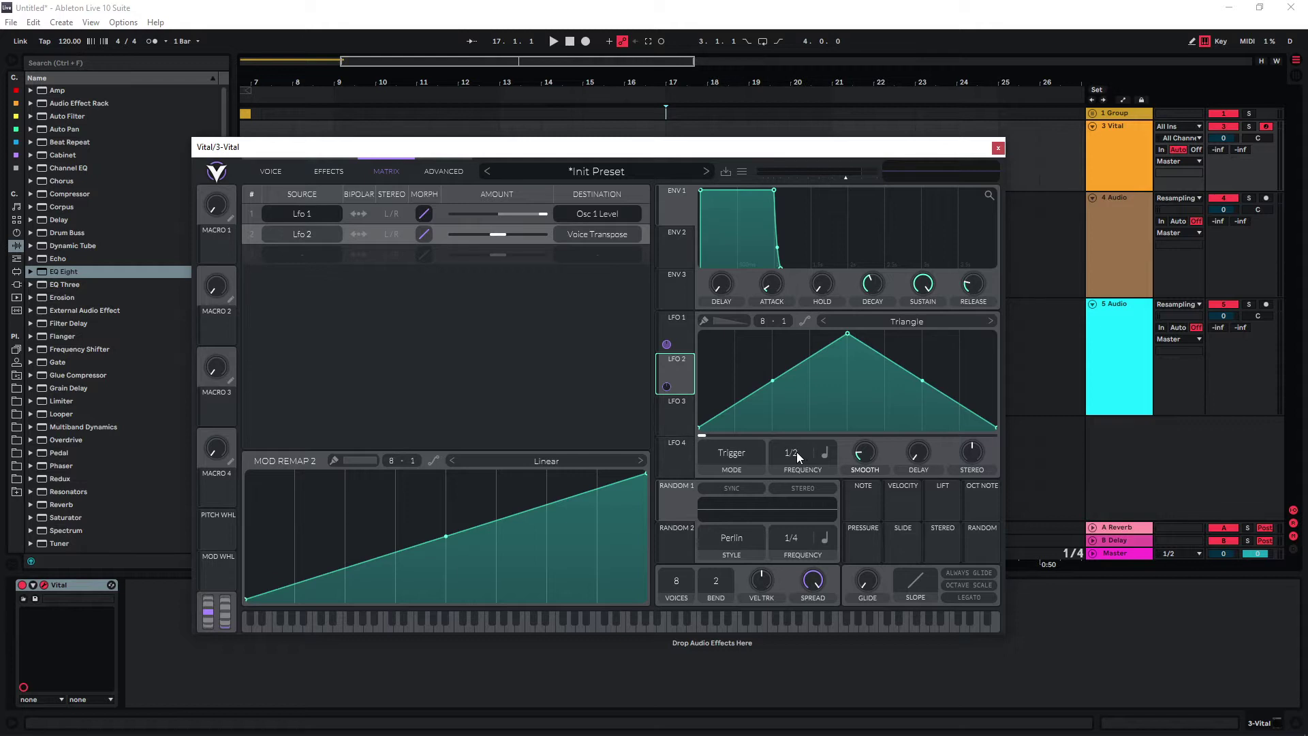
{"action": "left_click_drag", "start_coordinate": [796, 453], "coordinate": [797, 470]}
{"action": "left_click_drag", "start_coordinate": [498, 235], "coordinate": [504, 235]}
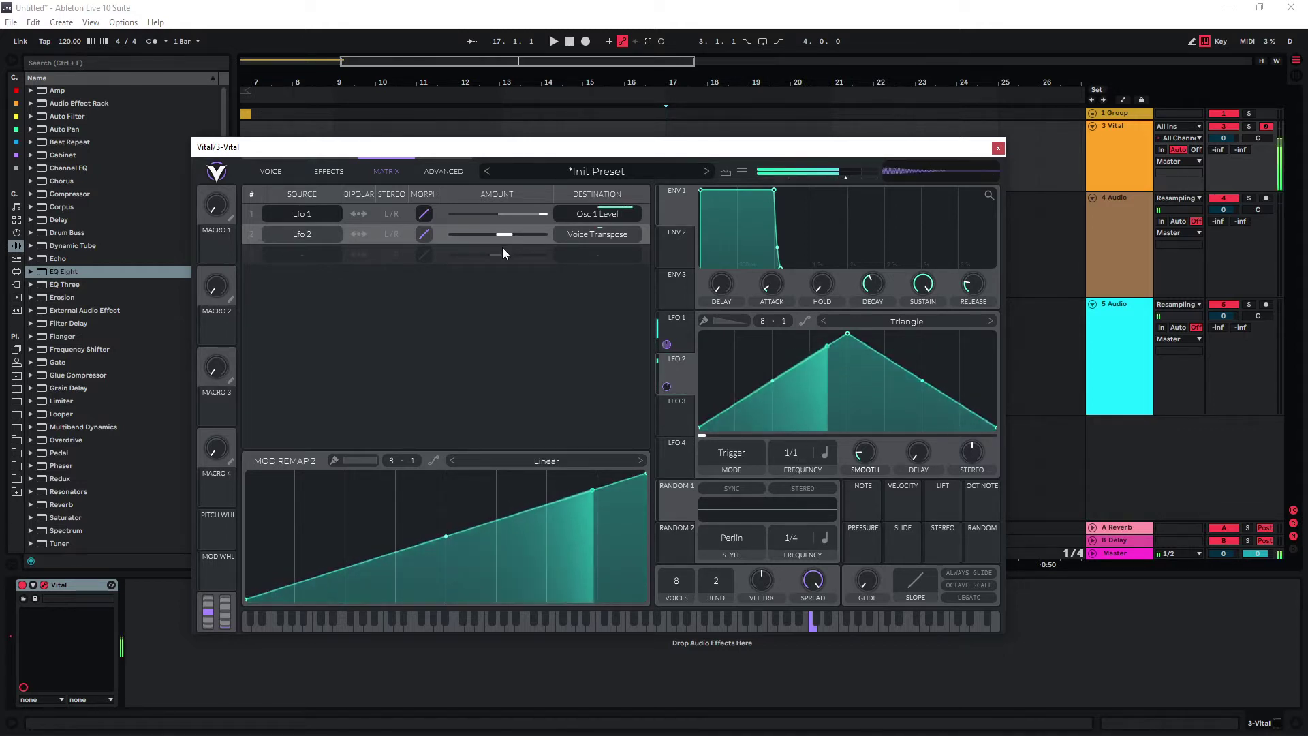
Enable the delay effect and switch its frequency from tempo sync to seconds.
{"action": "left_click", "coordinate": [331, 172]}
{"action": "left_click", "coordinate": [251, 287]}
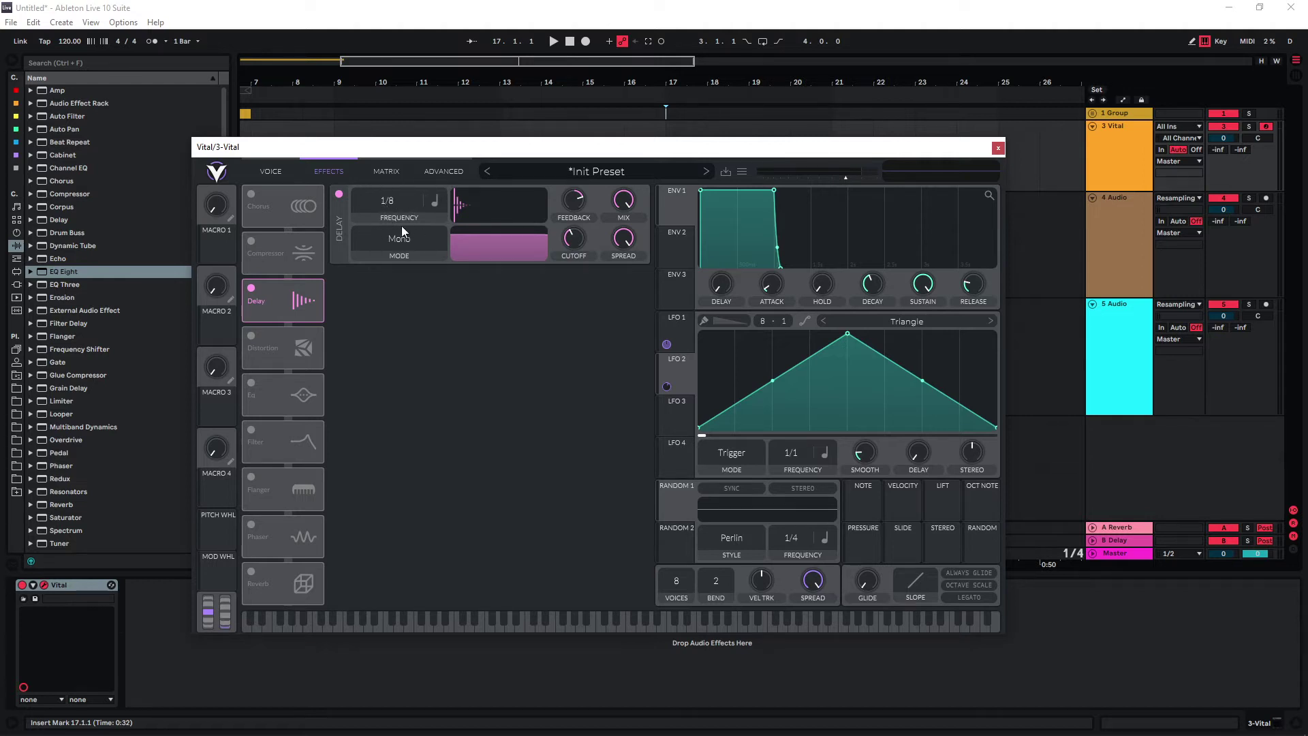
{"action": "left_click", "coordinate": [435, 200]}
{"action": "left_click", "coordinate": [441, 219]}
Assign Macro 1 to the delay frequency as a bipolar modulation at nearly full amount, and sweep the macro to test it.
{"action": "left_click_drag", "start_coordinate": [217, 251], "coordinate": [390, 230]}
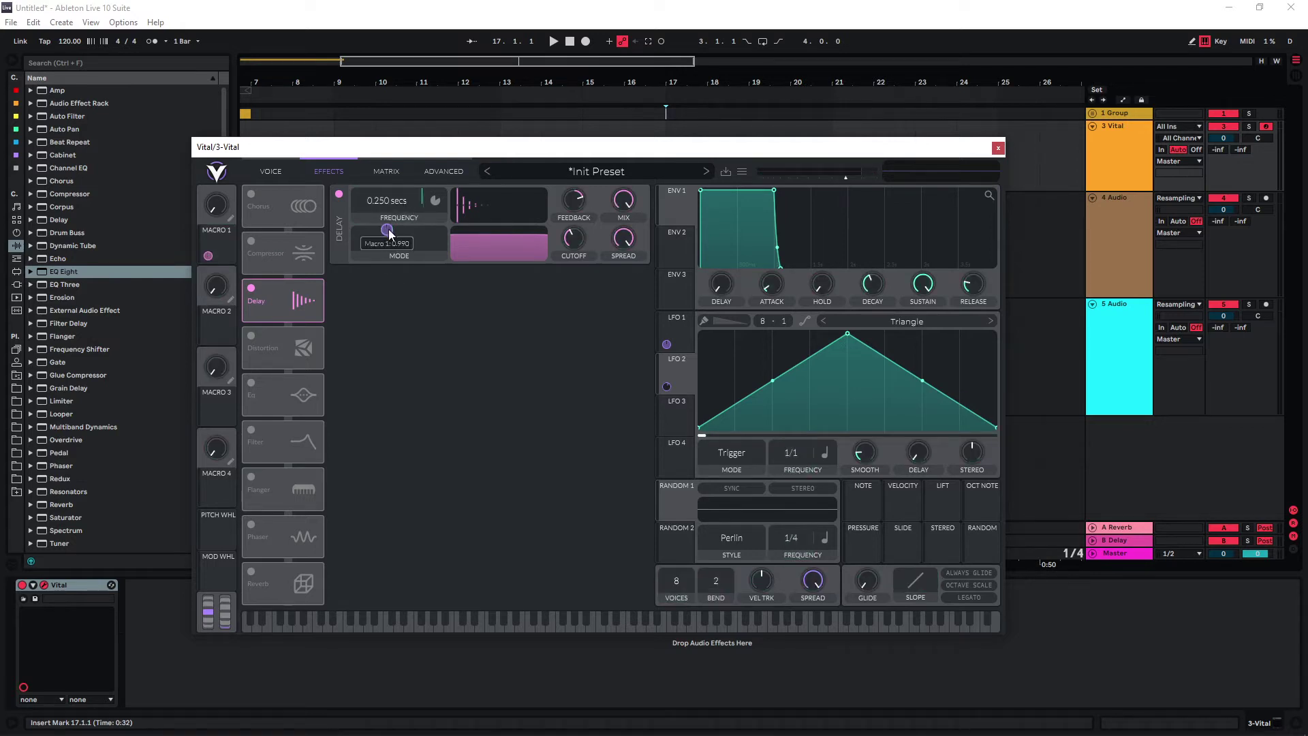
{"action": "right_click", "coordinate": [389, 232]}
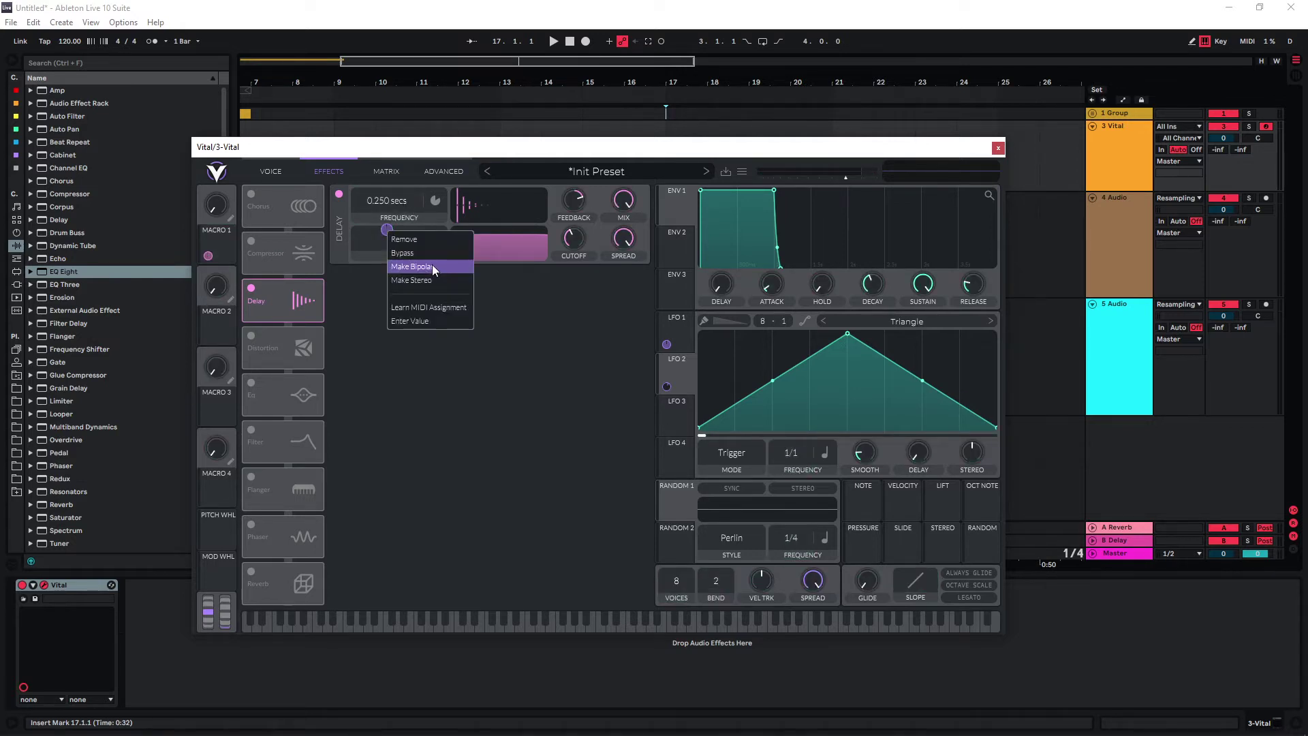
{"action": "left_click", "coordinate": [430, 268]}
{"action": "left_click", "coordinate": [388, 172]}
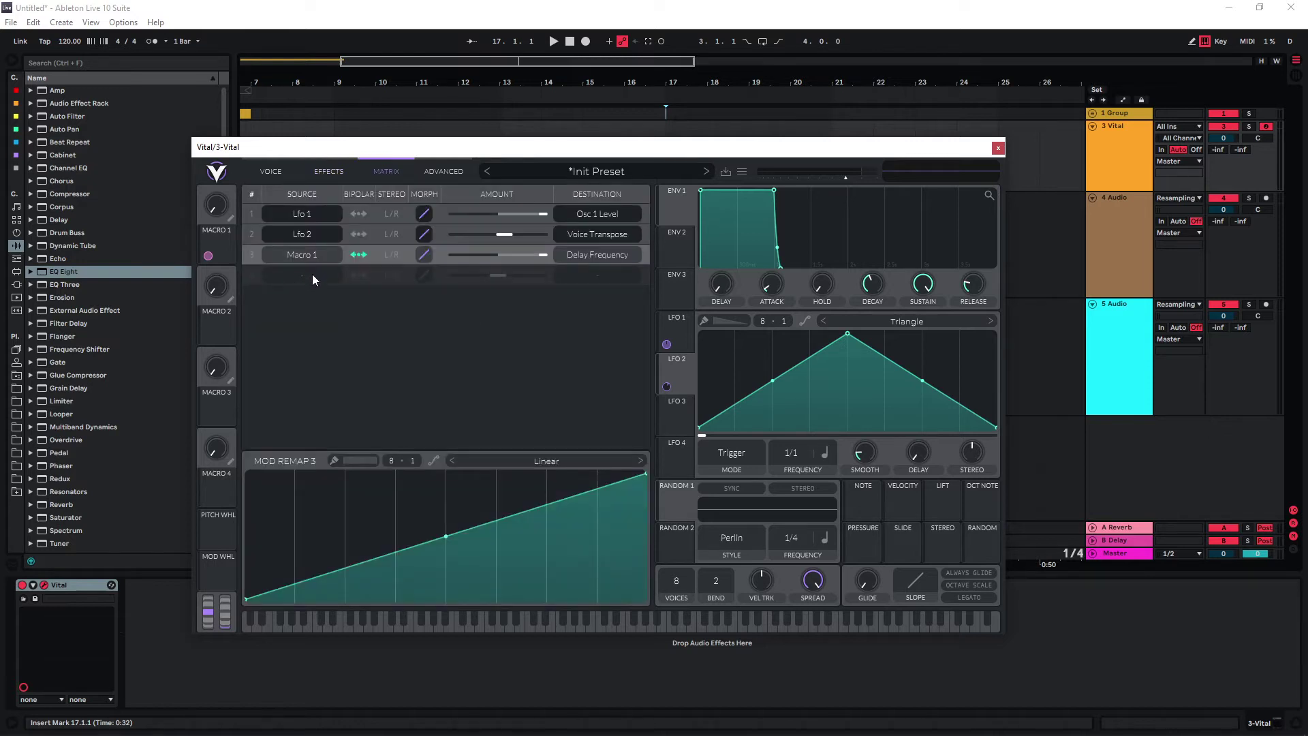
{"action": "left_click", "coordinate": [325, 172]}
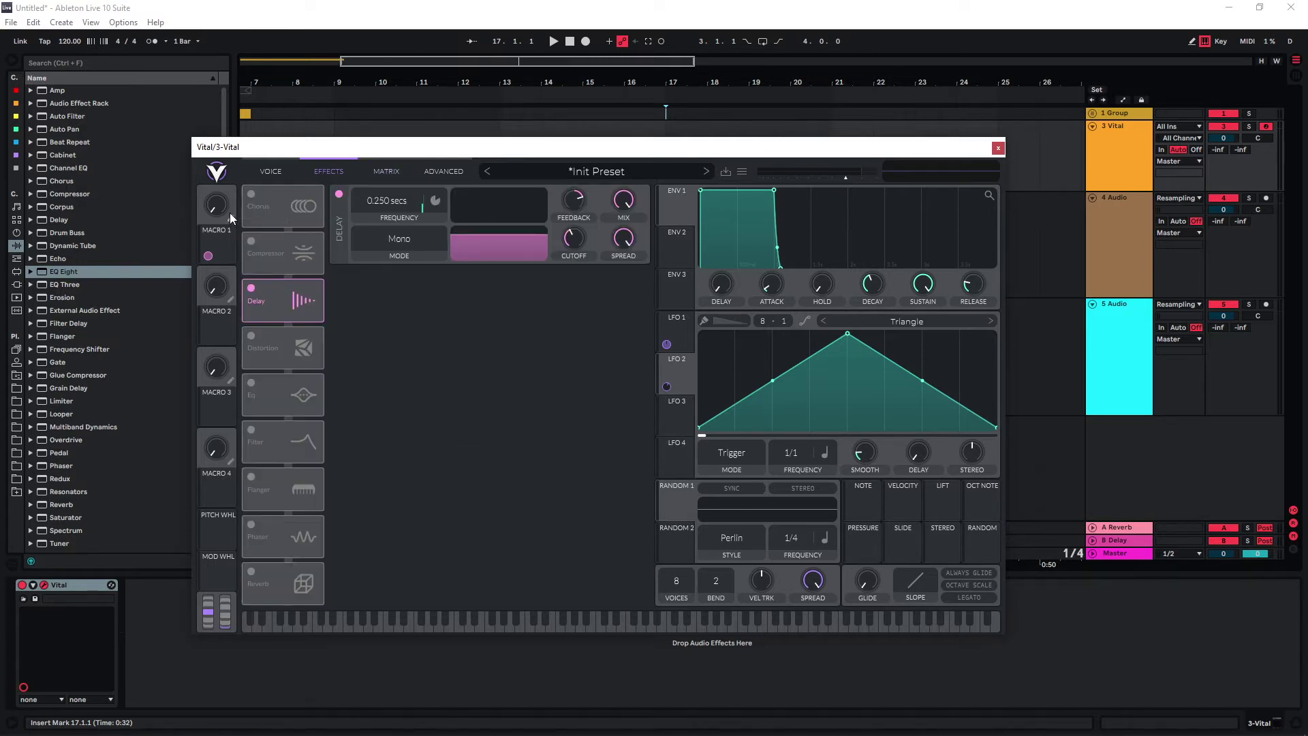
{"action": "left_click_drag", "start_coordinate": [213, 217], "coordinate": [199, 34]}
{"action": "left_click_drag", "start_coordinate": [202, 112], "coordinate": [215, 172]}
Create a MIDI clip from bar 9 to bar 14 on the Vital track with spaced one-bar notes C5, C4 and C6.
{"action": "left_click_drag", "start_coordinate": [348, 146], "coordinate": [320, 210]}
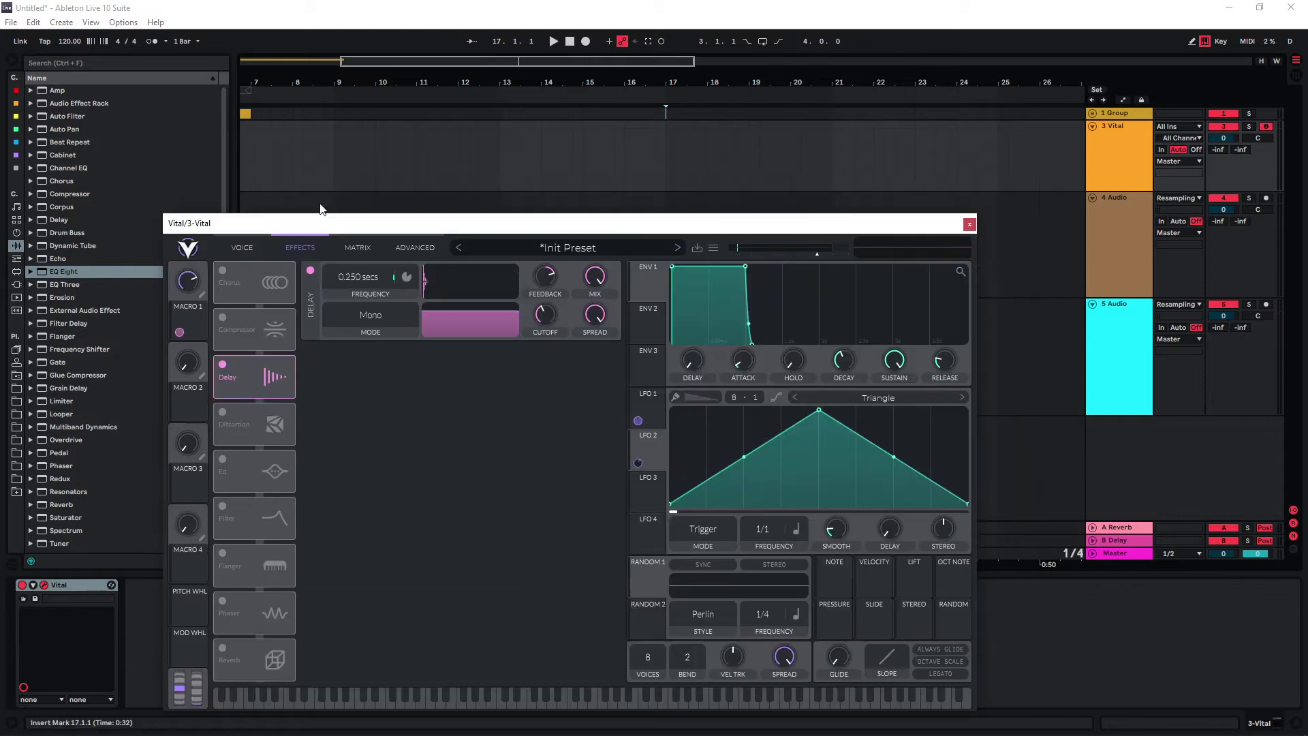
{"action": "double_click", "coordinate": [338, 129]}
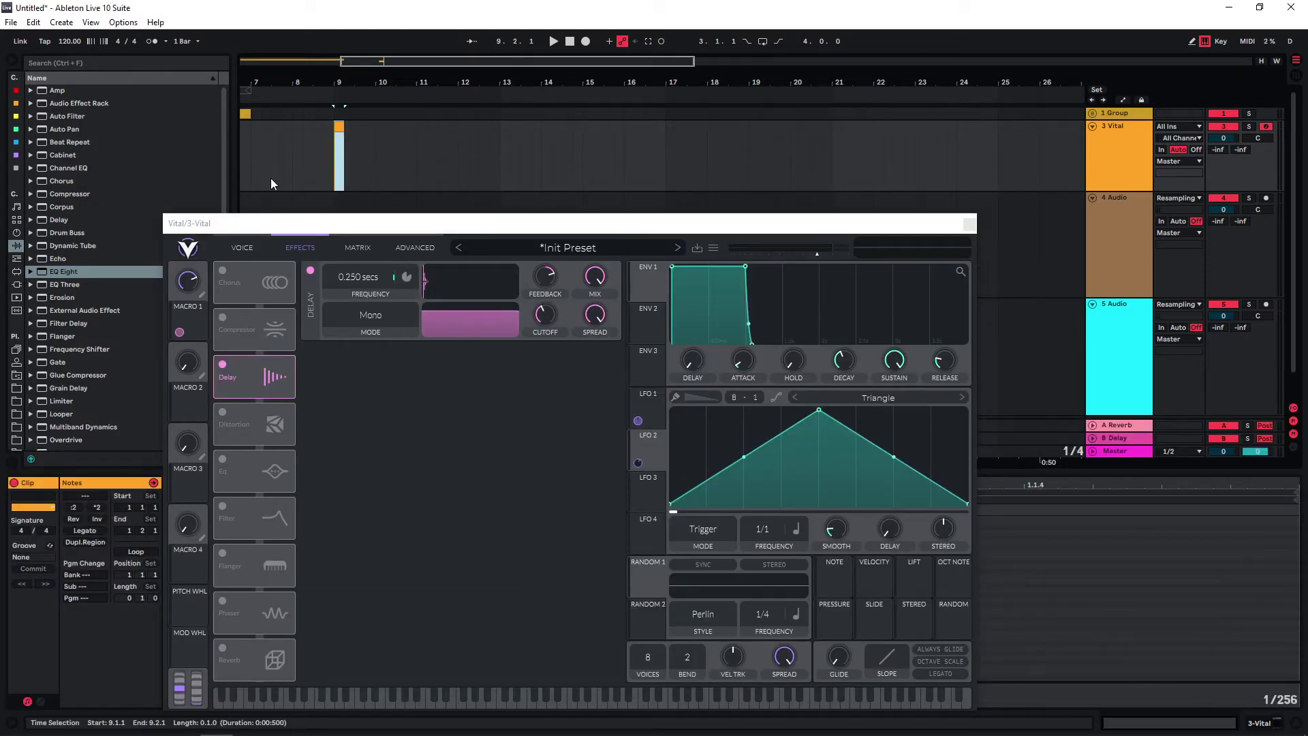
{"action": "left_click_drag", "start_coordinate": [343, 127], "coordinate": [409, 127]}
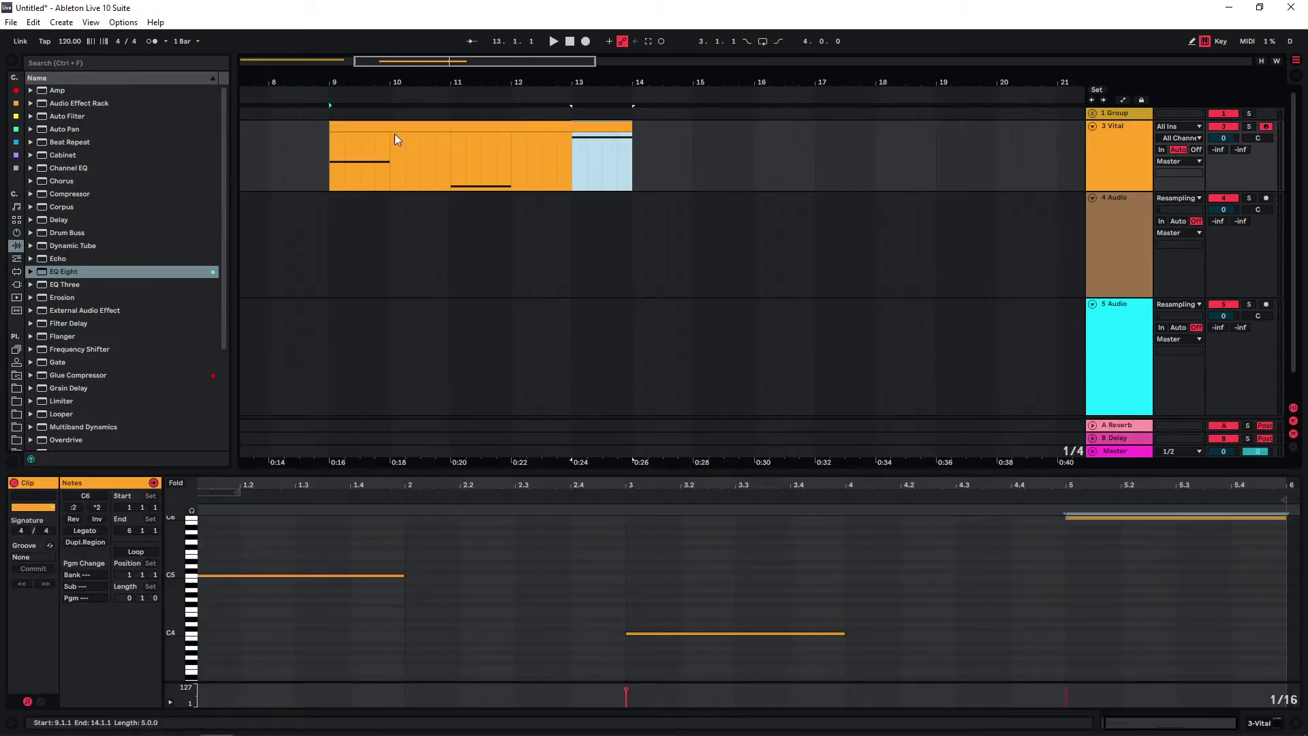
Record the clip's playback from bar 9 by resampling onto the 4 Audio track while sweeping Macro 1.
{"action": "left_click", "coordinate": [339, 189]}
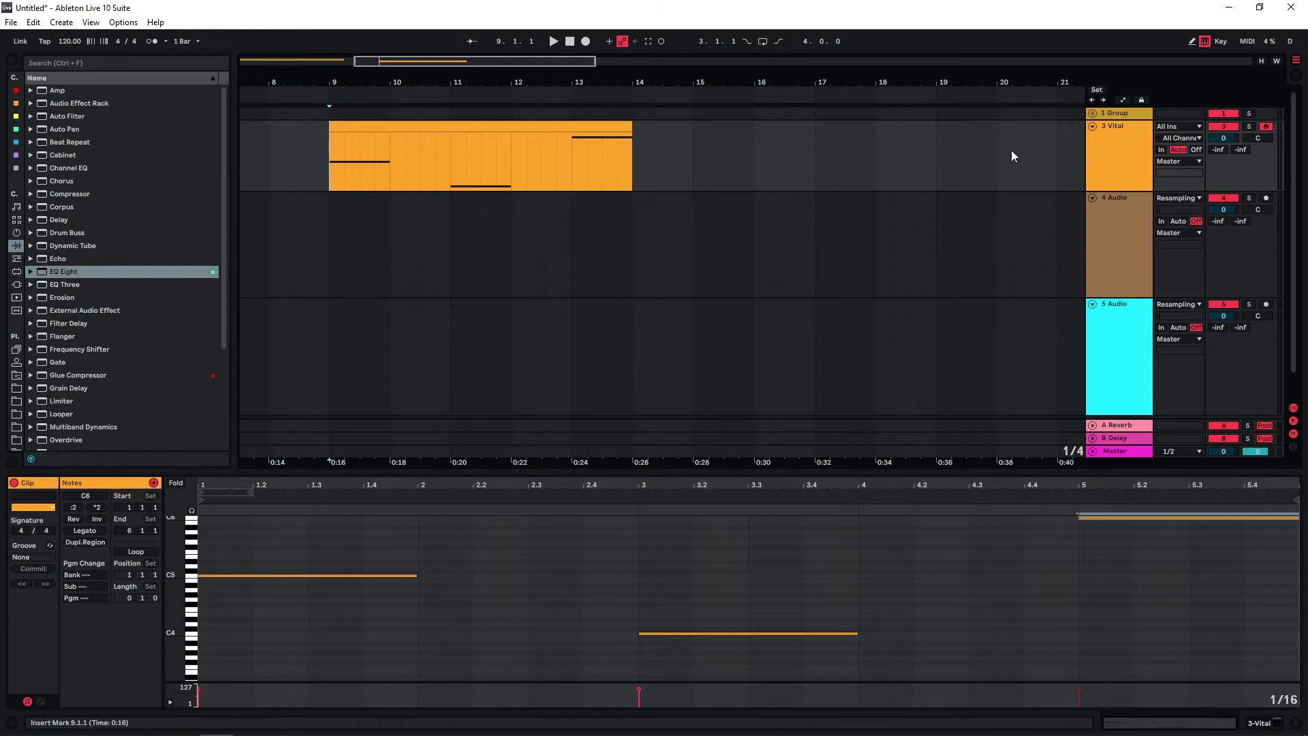
{"action": "double_click", "coordinate": [1132, 153]}
{"action": "left_click_drag", "start_coordinate": [258, 373], "coordinate": [252, 309]}
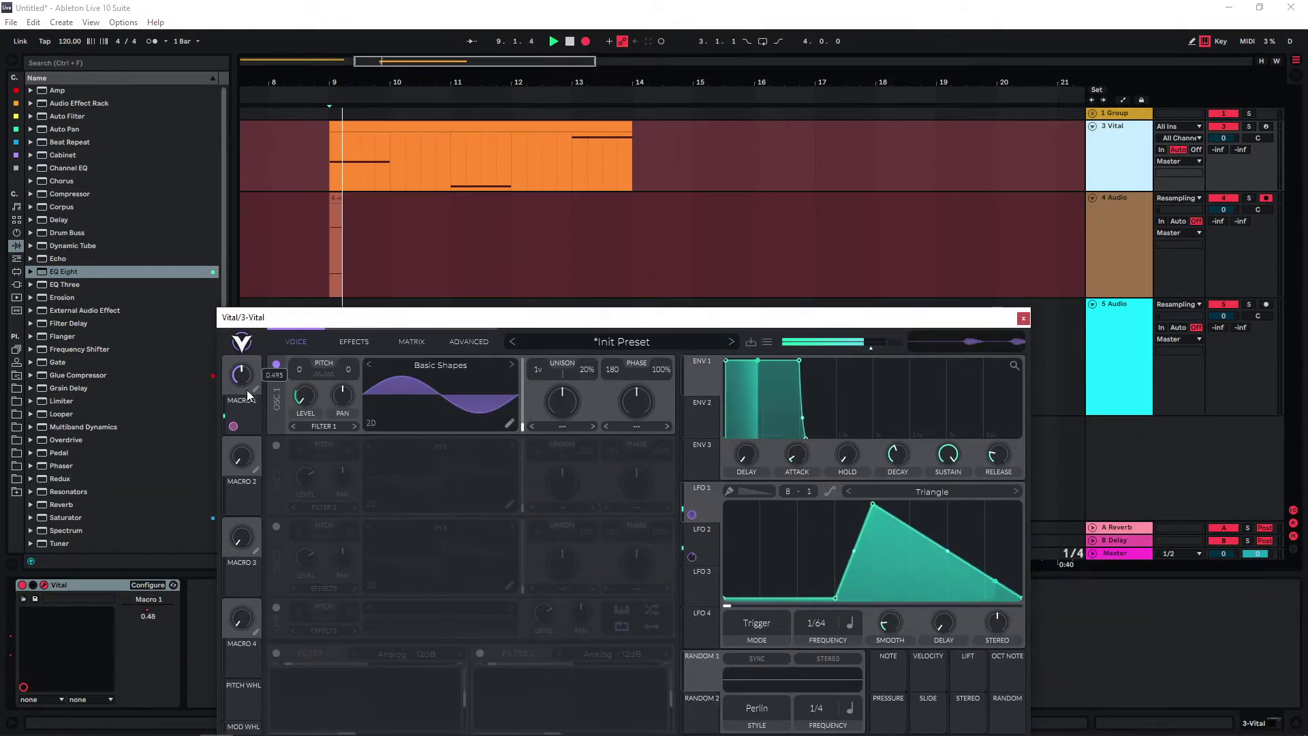
{"action": "left_click_drag", "start_coordinate": [246, 390], "coordinate": [241, 349]}
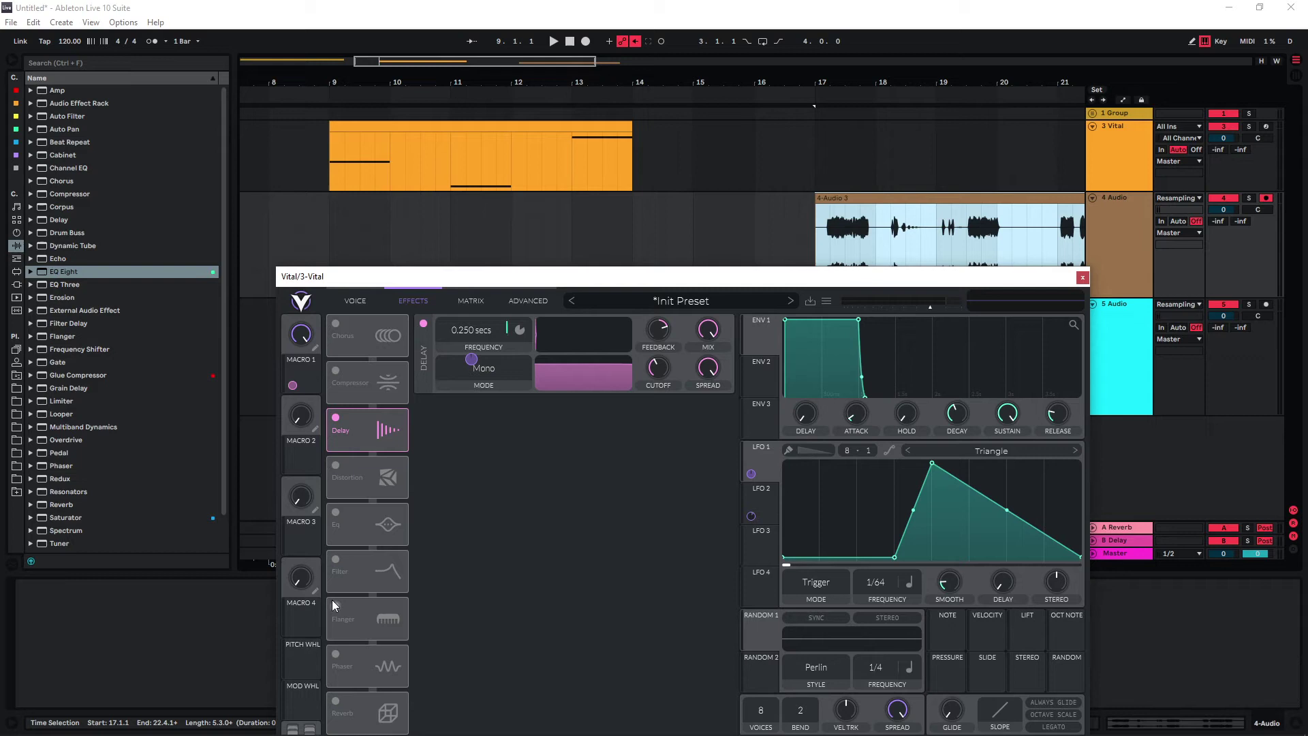
Enable the filter effect in Comb Low High Flange+ mode and audition the clip from bar 9 while turning Macro 1 down.
{"action": "left_click", "coordinate": [335, 560]}
{"action": "left_click", "coordinate": [518, 408]}
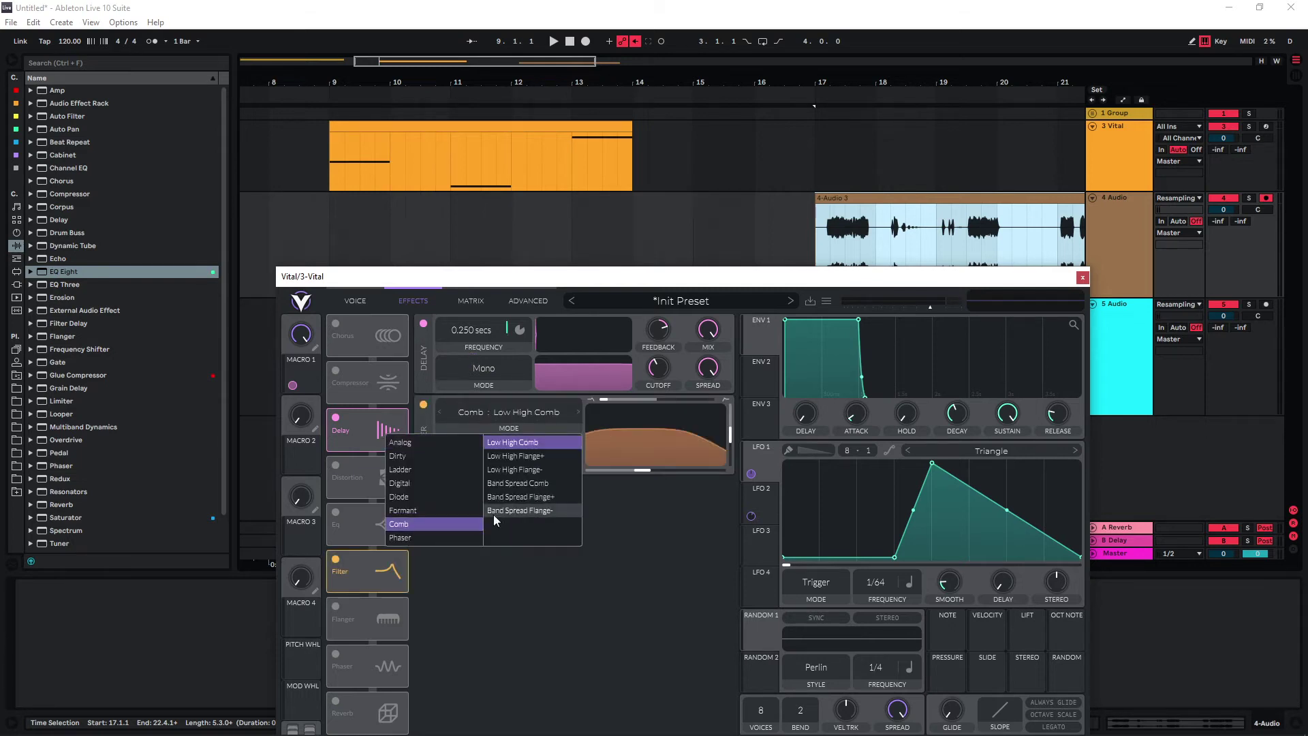
{"action": "left_click", "coordinate": [526, 456]}
{"action": "left_click", "coordinate": [331, 164]}
{"action": "key", "text": "space"}
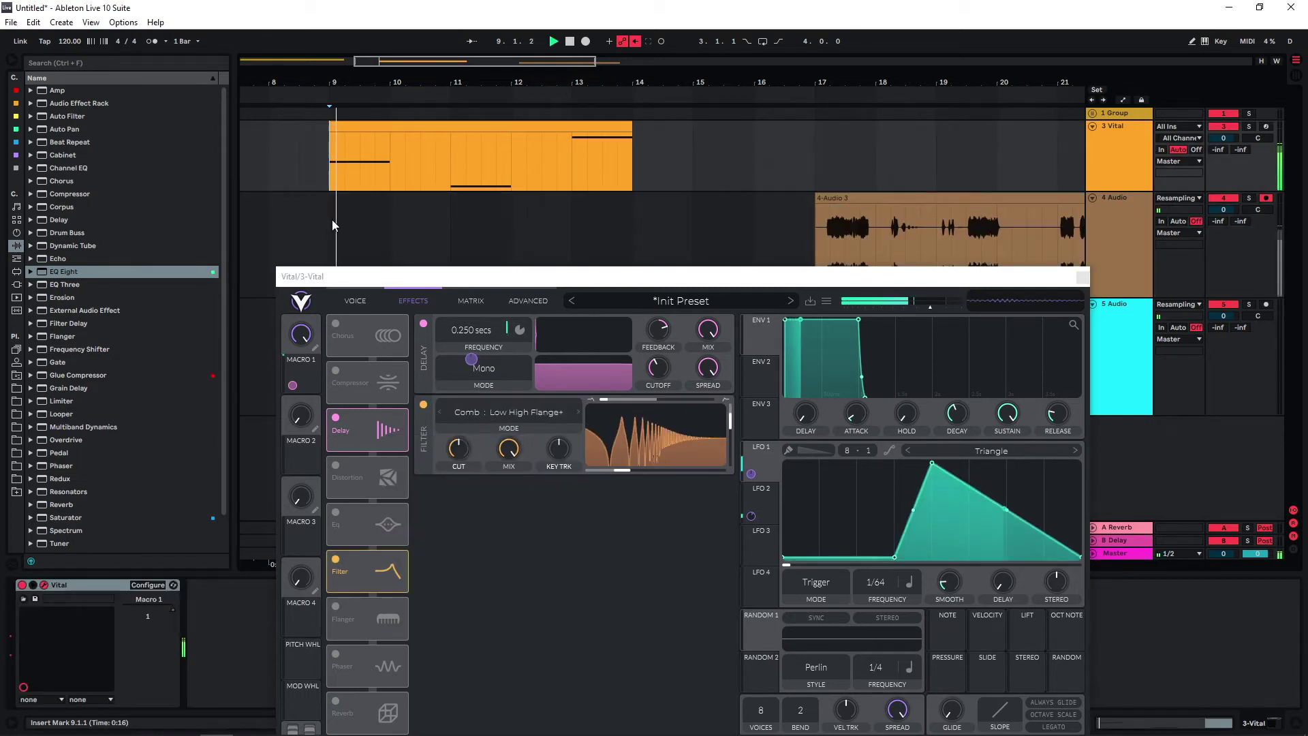
{"action": "left_click_drag", "start_coordinate": [301, 335], "coordinate": [293, 378]}
Show the automation and record another resampled take from bar 9 while moving the comb filter's cutoff and resonance.
{"action": "key", "text": "a"}
{"action": "left_click_drag", "start_coordinate": [345, 276], "coordinate": [292, 287]}
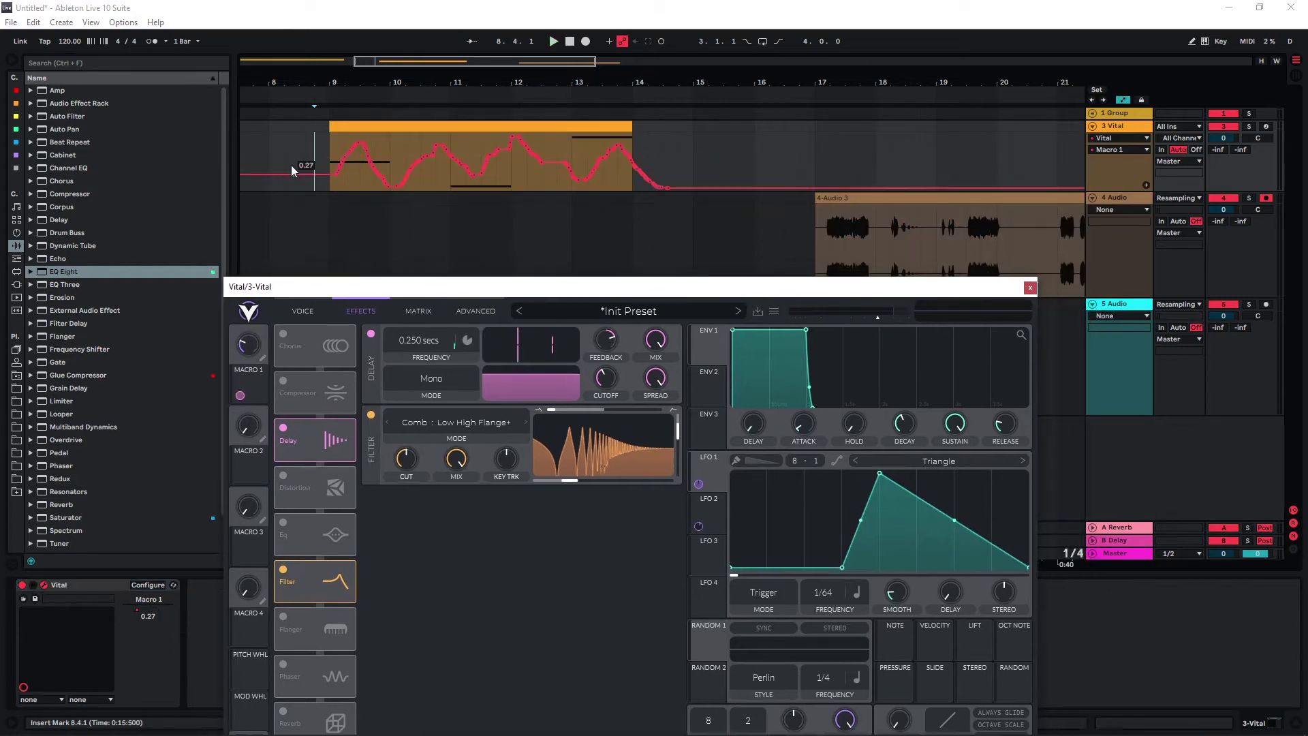
{"action": "left_click", "coordinate": [327, 137]}
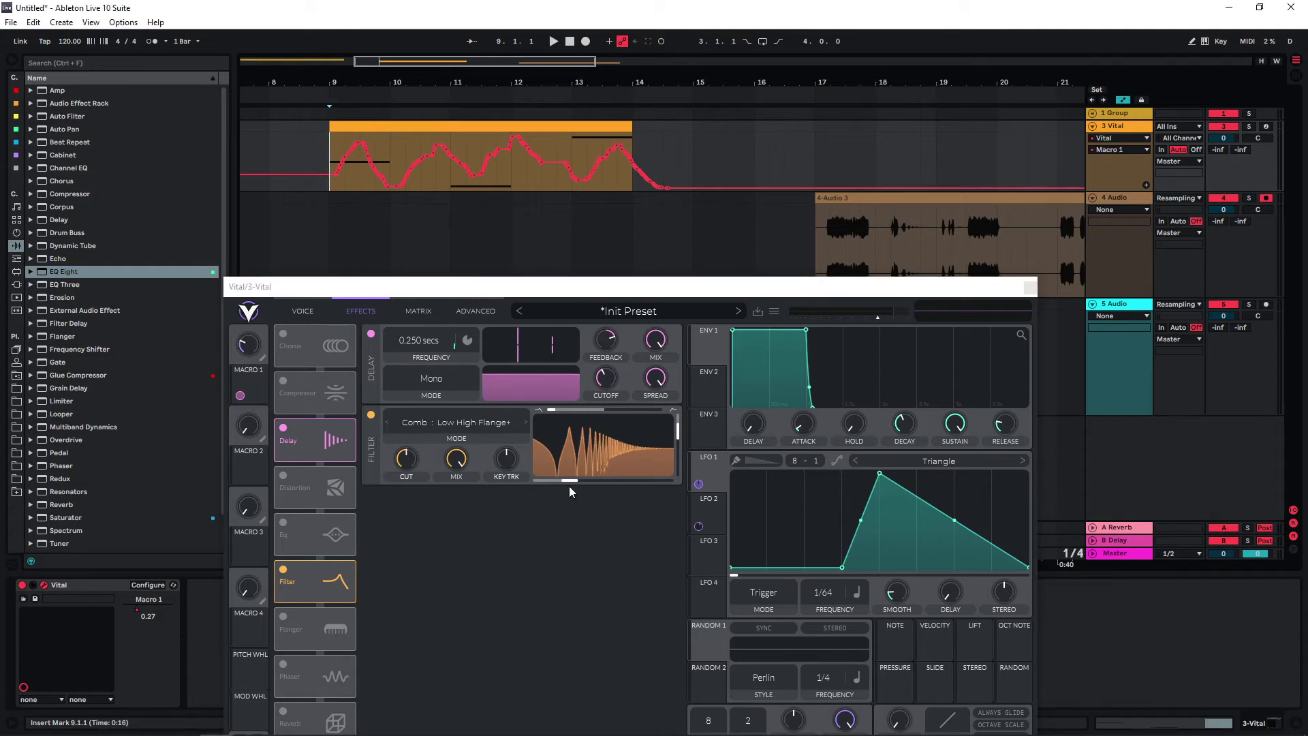
{"action": "key", "text": "F9"}
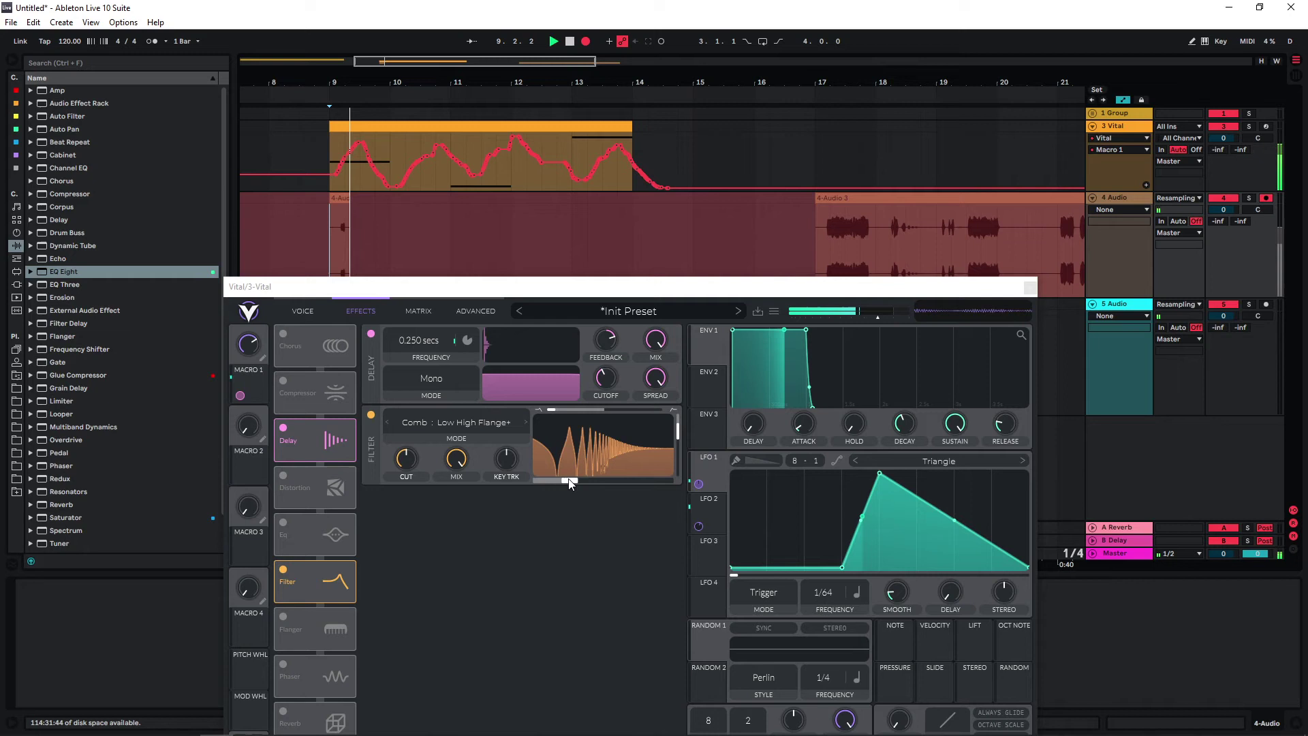
{"action": "mouse_move", "coordinate": [571, 483]}
{"action": "left_mouse_down"}
{"action": "mouse_move", "coordinate": [557, 483]}
{"action": "mouse_move", "coordinate": [574, 483]}
{"action": "left_mouse_up"}
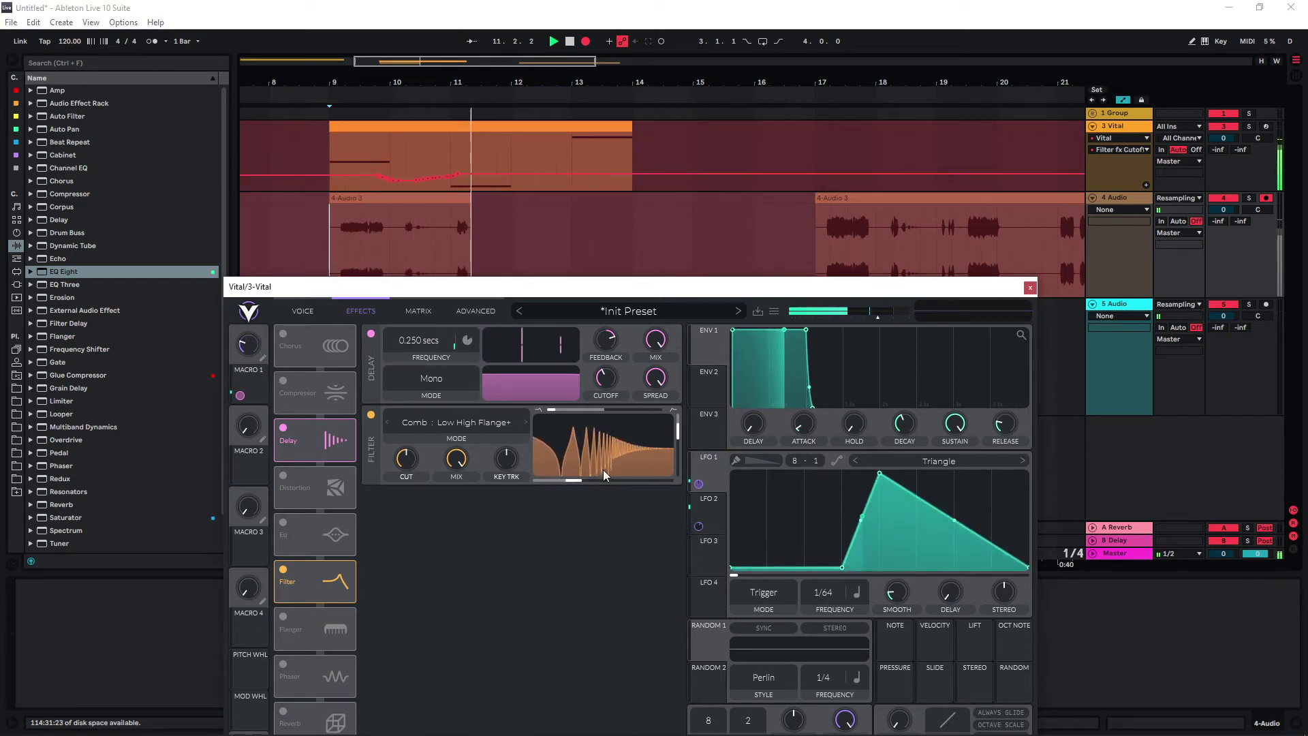
{"action": "mouse_move", "coordinate": [678, 432]}
{"action": "left_mouse_down"}
{"action": "mouse_move", "coordinate": [679, 464]}
{"action": "mouse_move", "coordinate": [668, 422]}
{"action": "left_mouse_up"}
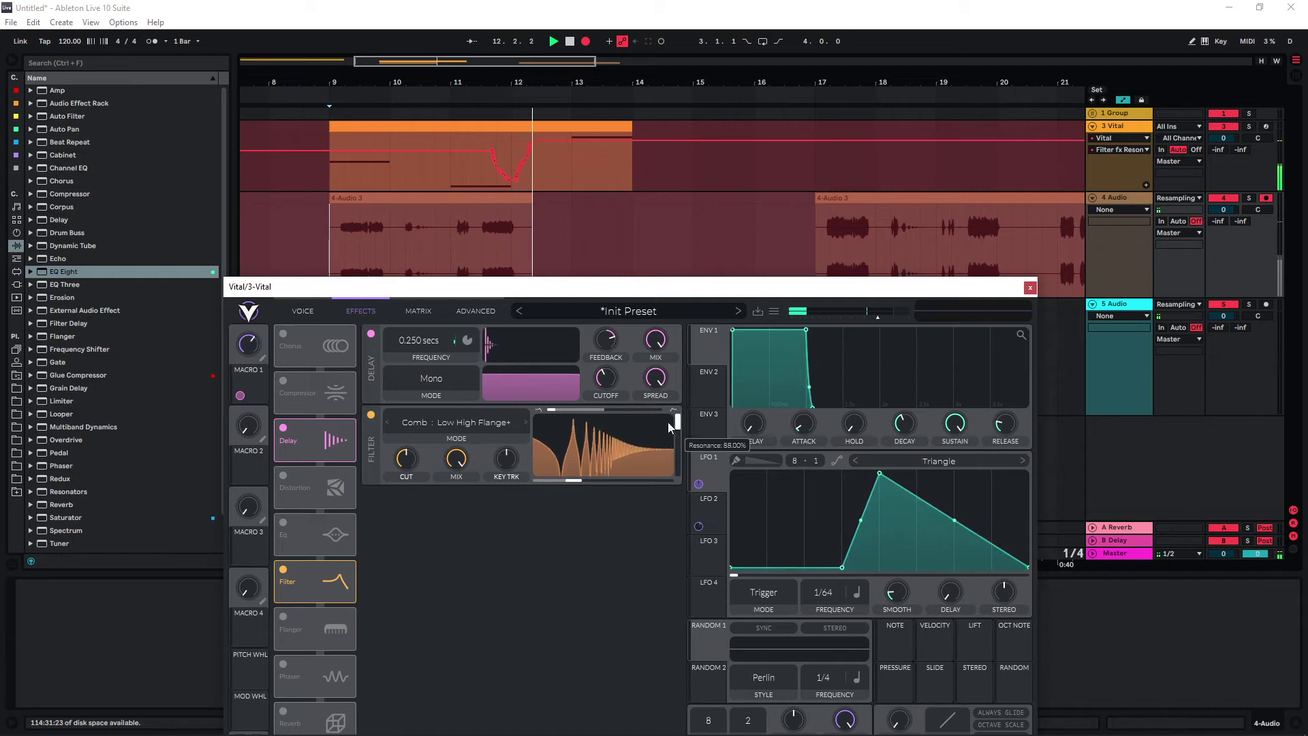
{"action": "left_click_drag", "start_coordinate": [581, 479], "coordinate": [626, 479]}
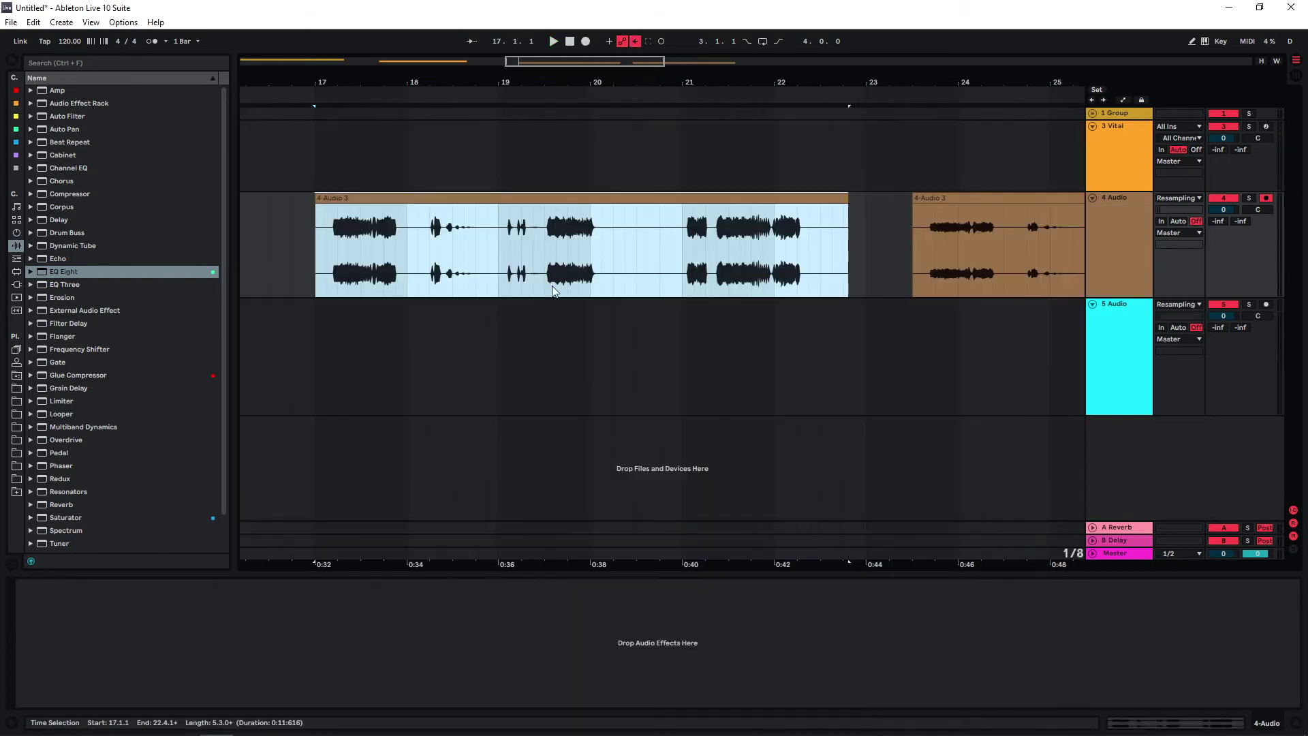
Place the second take right after the first on the 4 Audio track, and move the short section after bar 18 onto the track below.
{"action": "left_click_drag", "start_coordinate": [646, 82], "coordinate": [480, 51]}
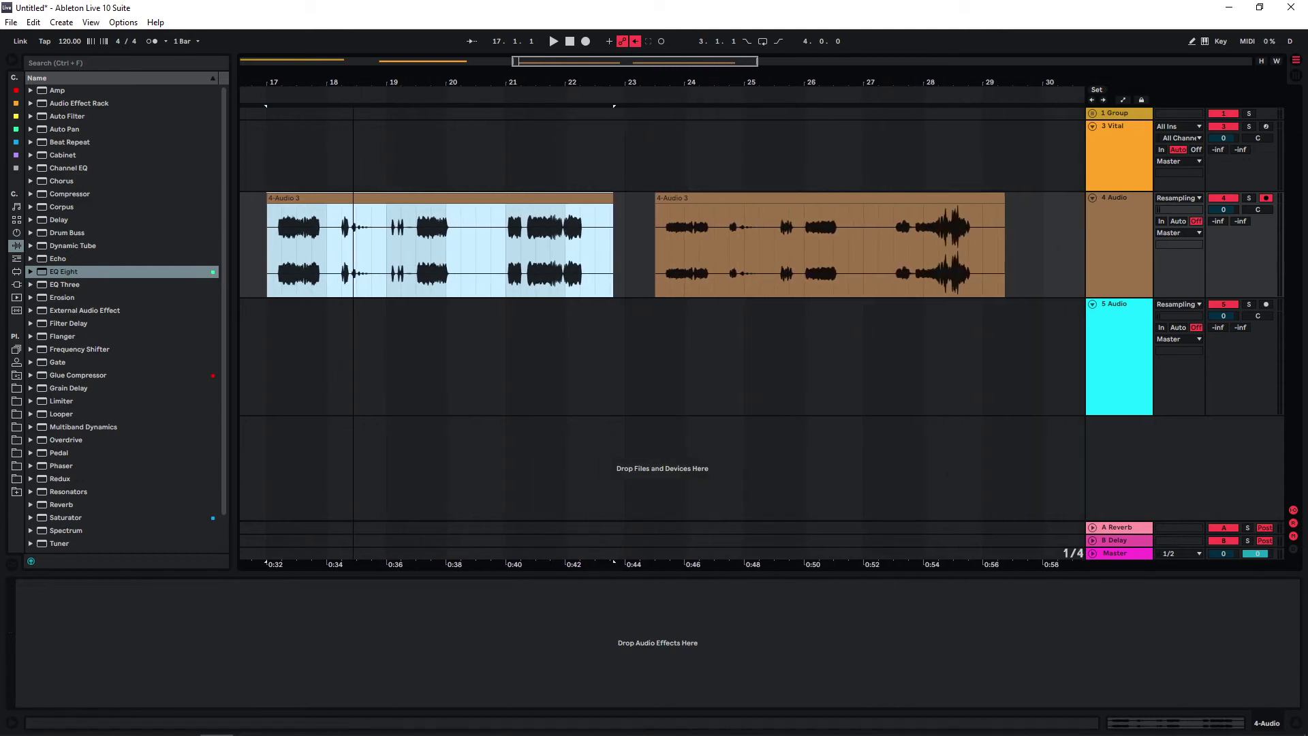
{"action": "left_click_drag", "start_coordinate": [680, 196], "coordinate": [665, 195]}
{"action": "left_click", "coordinate": [335, 257]}
{"action": "key", "text": "space"}
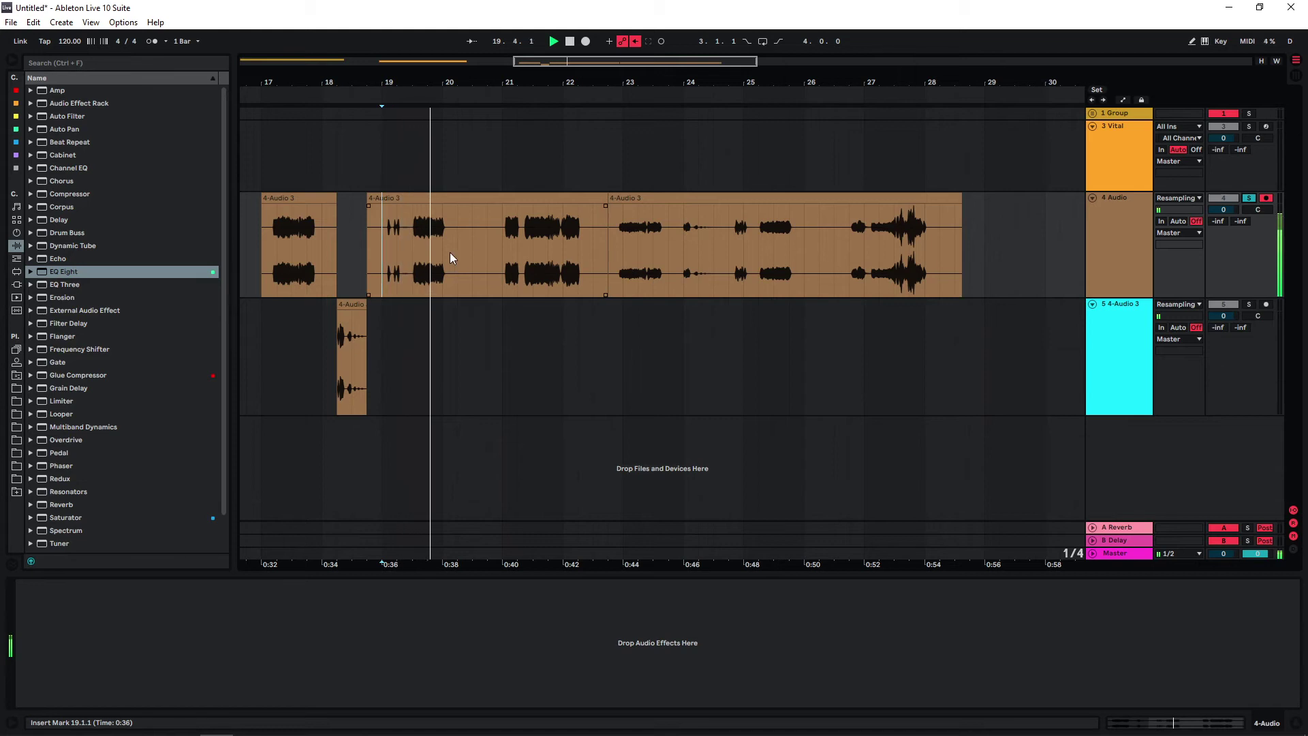
Audition both takes and move further short sections of interest down onto the cyan audio track.
{"action": "left_click", "coordinate": [553, 253]}
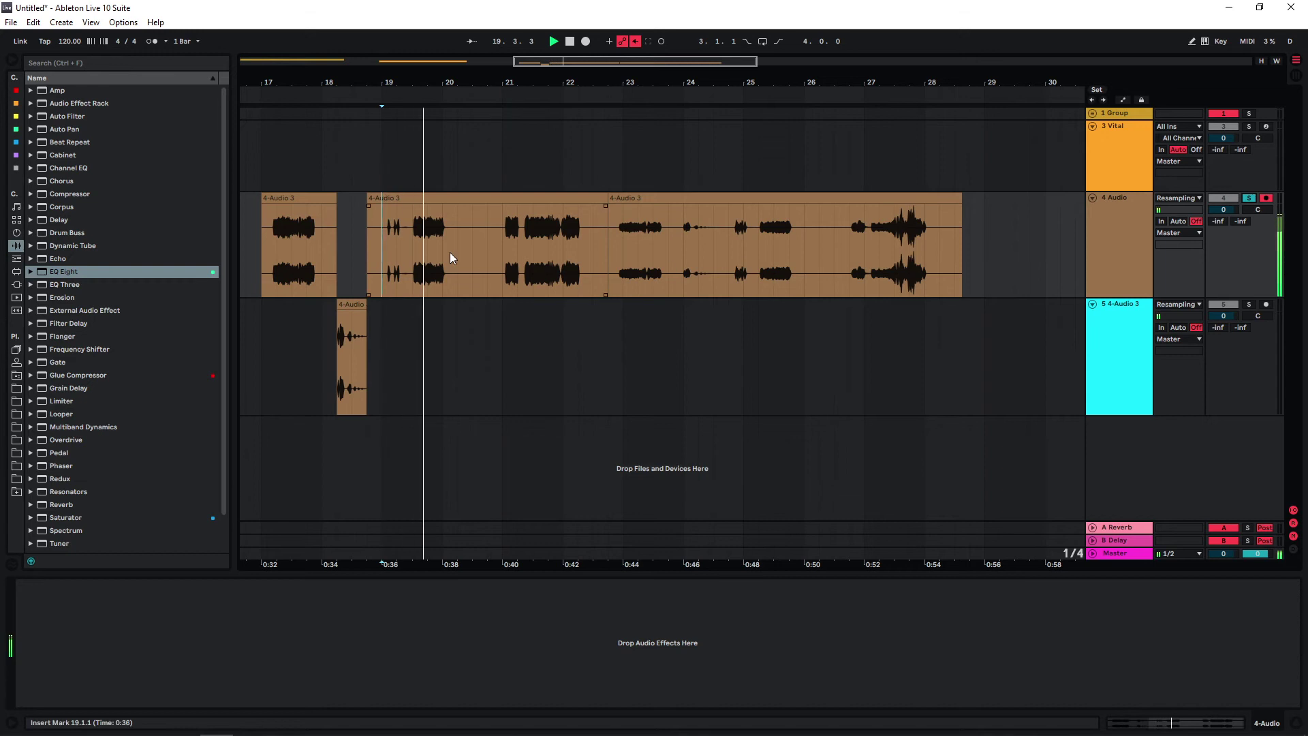
{"action": "left_click", "coordinate": [551, 254]}
{"action": "left_click_drag", "start_coordinate": [563, 254], "coordinate": [592, 253]}
{"action": "left_click_drag", "start_coordinate": [576, 198], "coordinate": [455, 314]}
{"action": "left_click", "coordinate": [729, 248]}
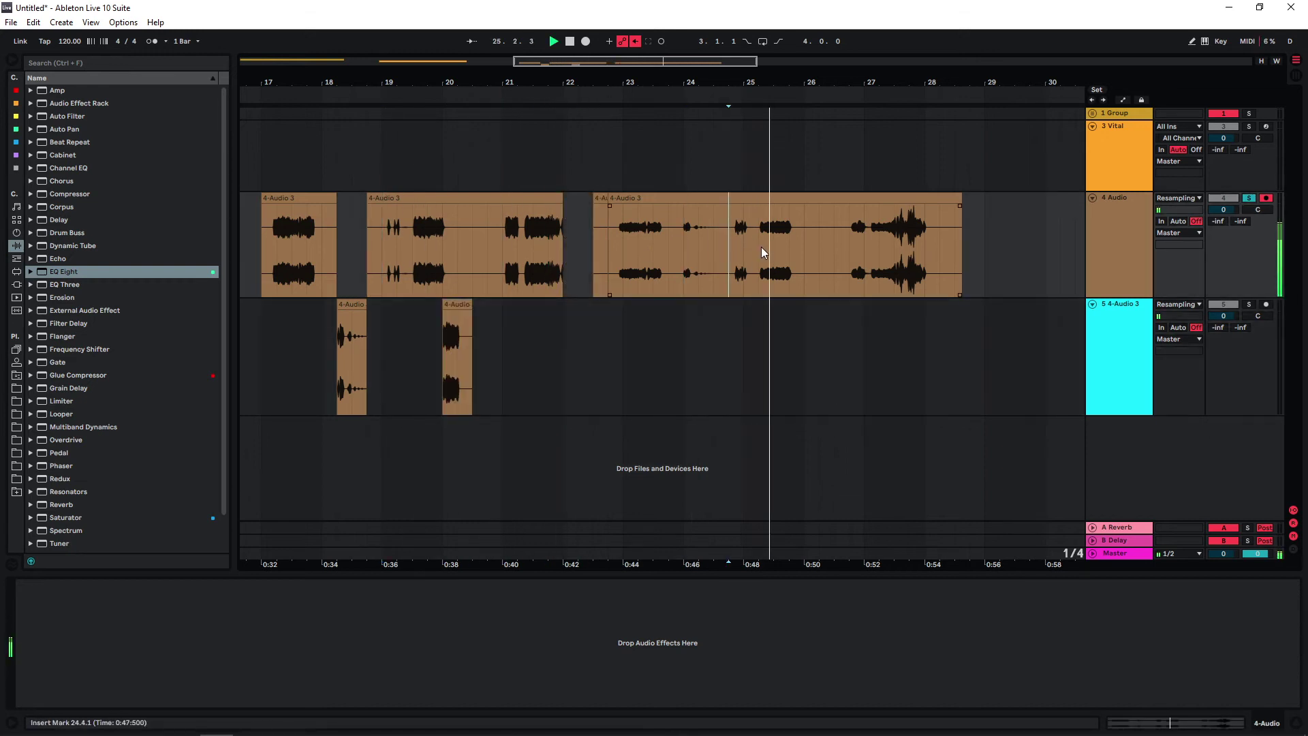
{"action": "left_click", "coordinate": [849, 245]}
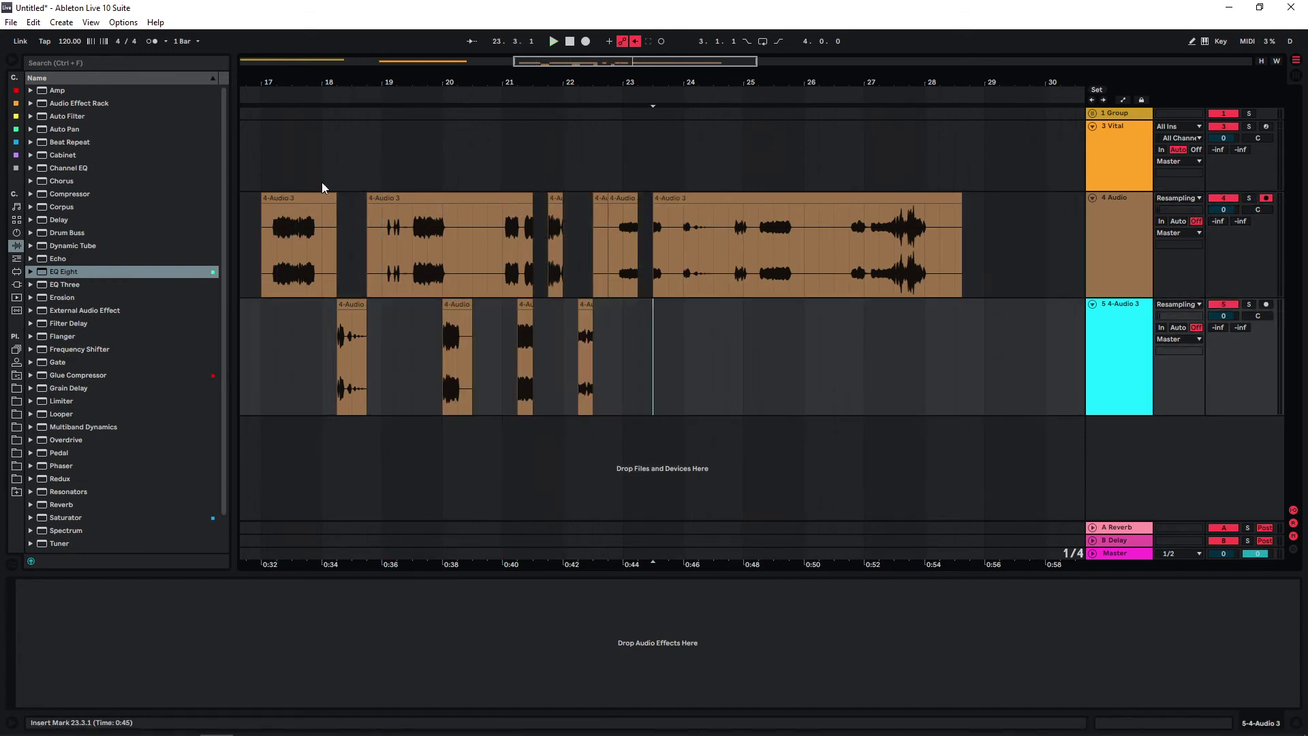
Pitch the first audio slice, moved back to bar 15, down to -16 st with warping off and play it.
{"action": "left_click_drag", "start_coordinate": [598, 57], "coordinate": [559, 59]}
{"action": "left_click_drag", "start_coordinate": [443, 245], "coordinate": [331, 245]}
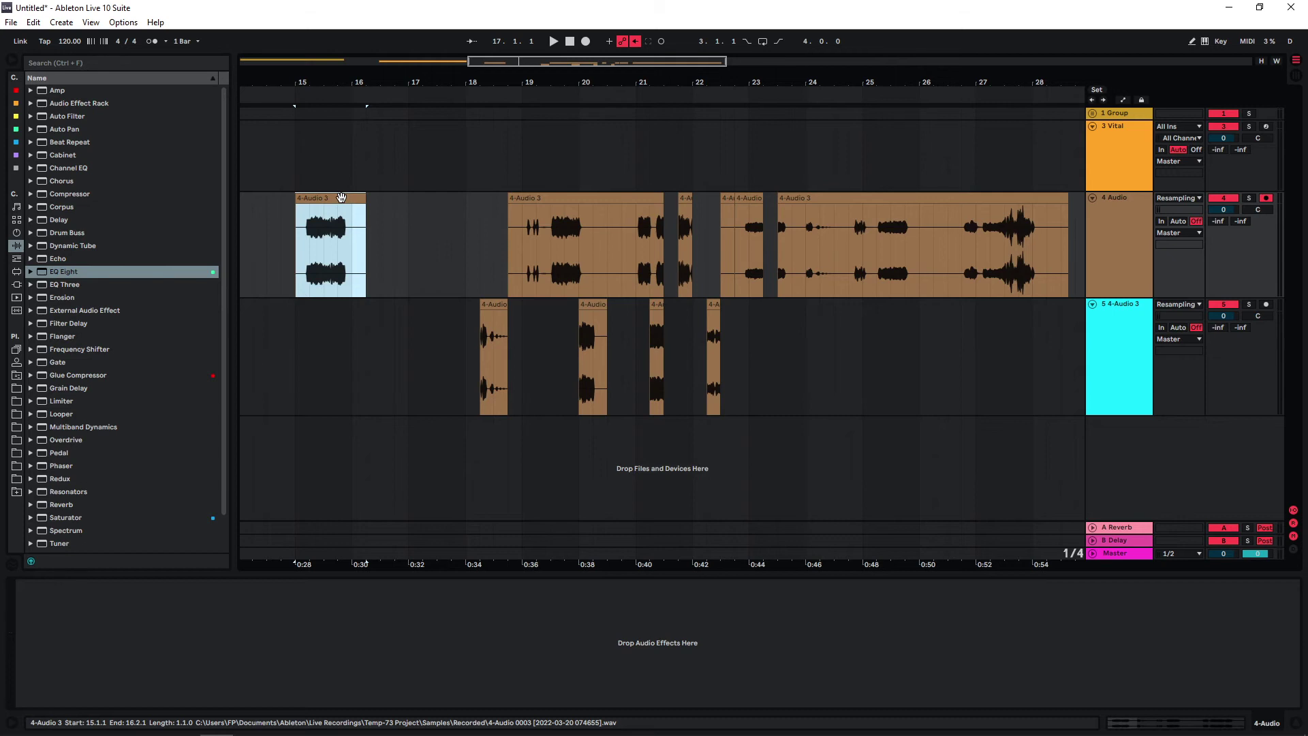
{"action": "left_click", "coordinate": [150, 495]}
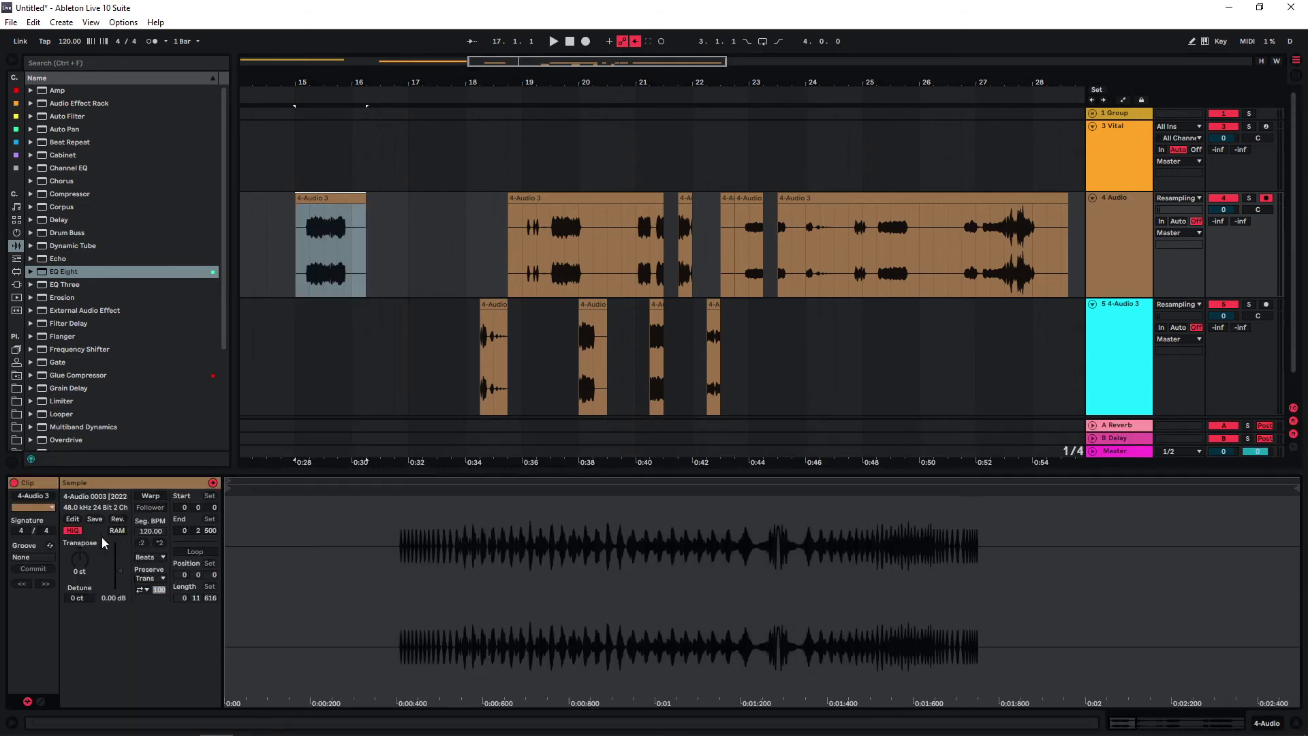
{"action": "left_click_drag", "start_coordinate": [79, 559], "coordinate": [80, 572]}
{"action": "left_click", "coordinate": [382, 252]}
{"action": "key", "text": "space"}
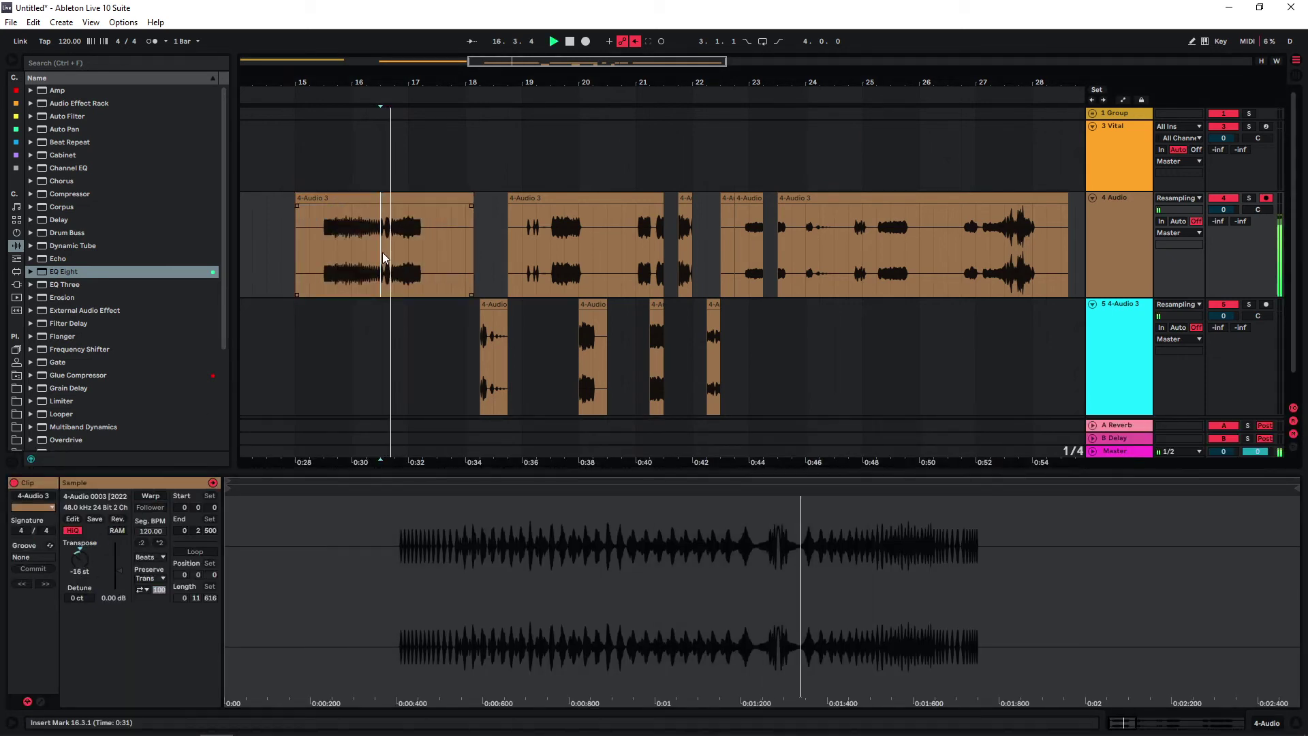
Play the slice at bar 15, and adjust the pitch of the short unwarped slice around bar 17.3 while listening to it.
{"action": "left_click", "coordinate": [294, 281]}
{"action": "key", "text": "space"}
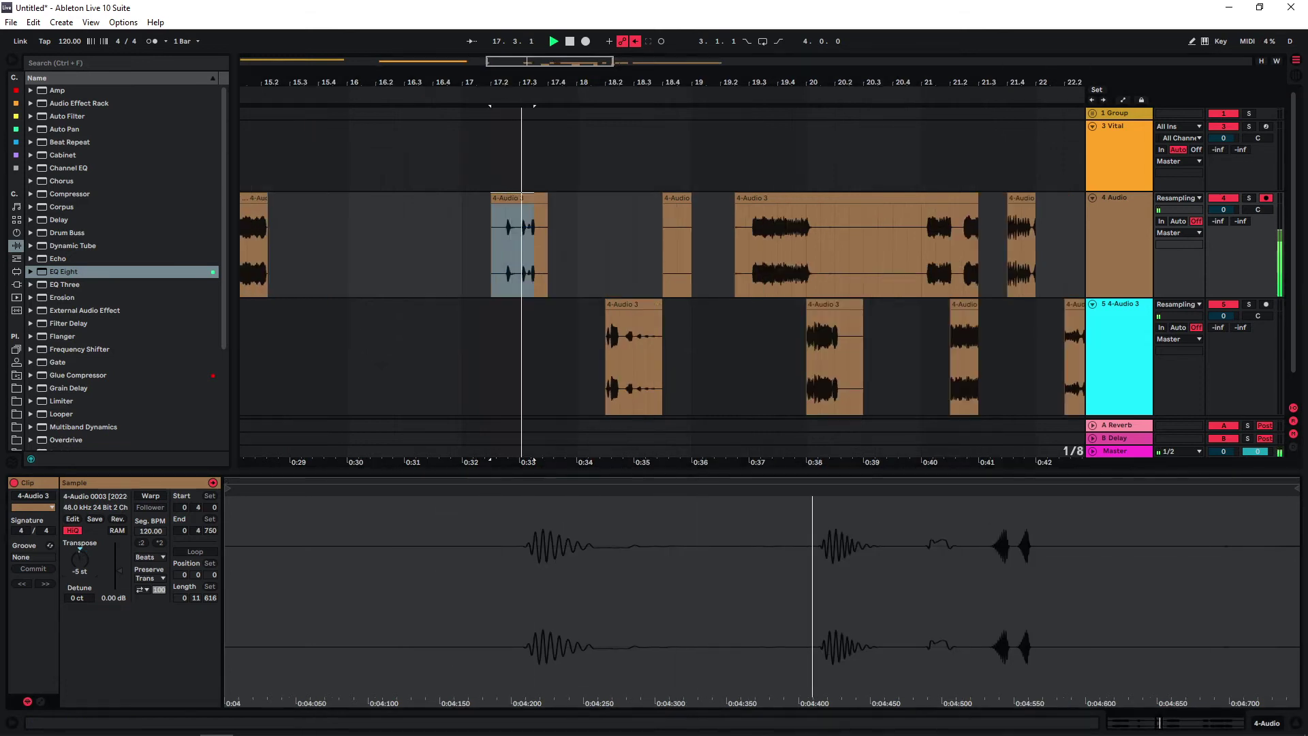
{"action": "left_click_drag", "start_coordinate": [79, 559], "coordinate": [80, 536]}
{"action": "key", "text": "space"}
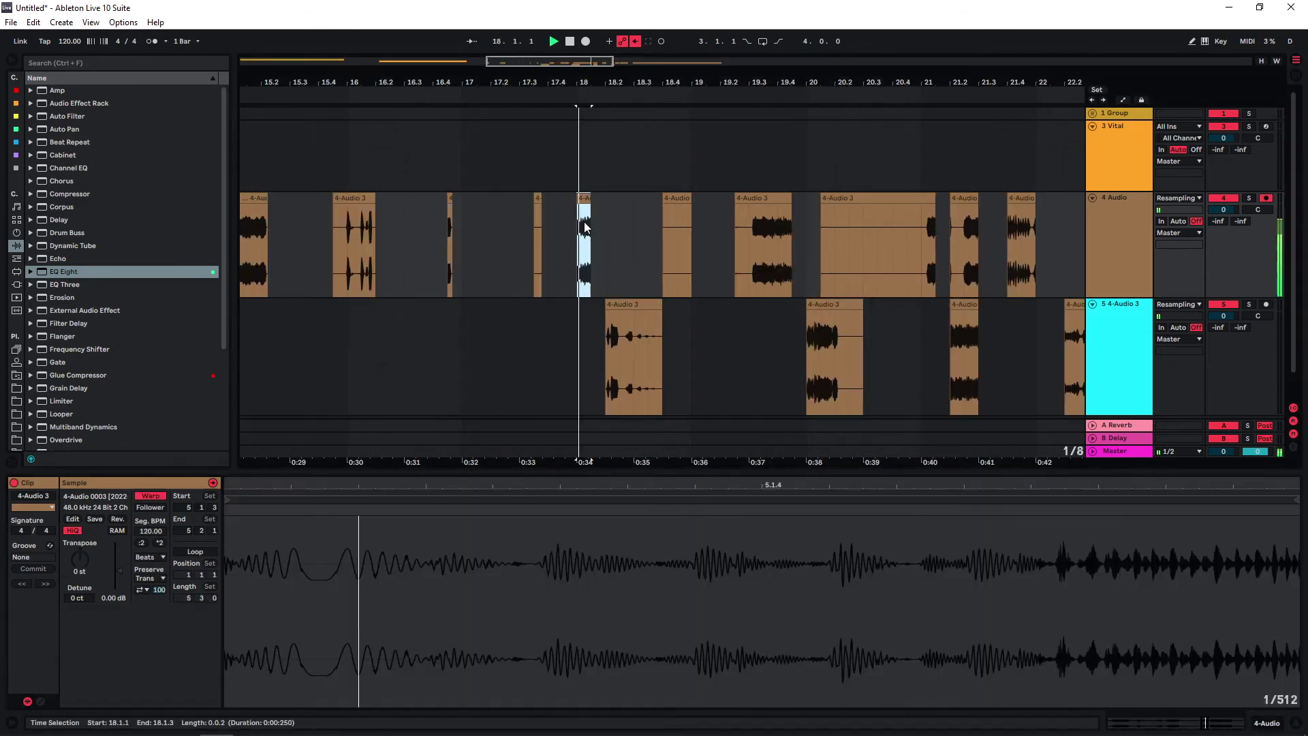
Turn off warping on the short slice at bar 18, pitch it down and replay it to check the sound.
{"action": "key", "text": "space"}
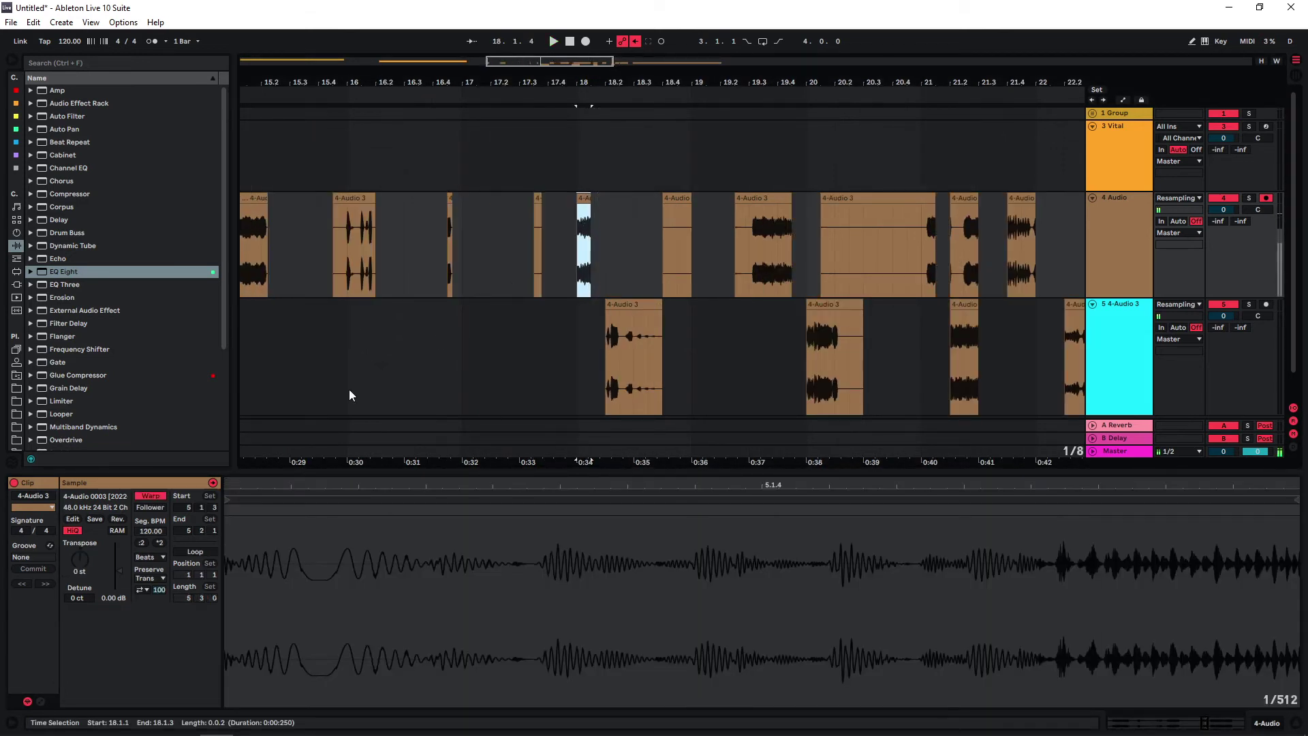
{"action": "key", "text": "space"}
{"action": "left_click", "coordinate": [149, 496]}
{"action": "key", "text": "space"}
{"action": "key", "text": "space"}
{"action": "key", "text": "space"}
{"action": "key", "text": "space"}
{"action": "left_click_drag", "start_coordinate": [80, 559], "coordinate": [80, 589]}
{"action": "key", "text": "space"}
{"action": "key", "text": "space"}
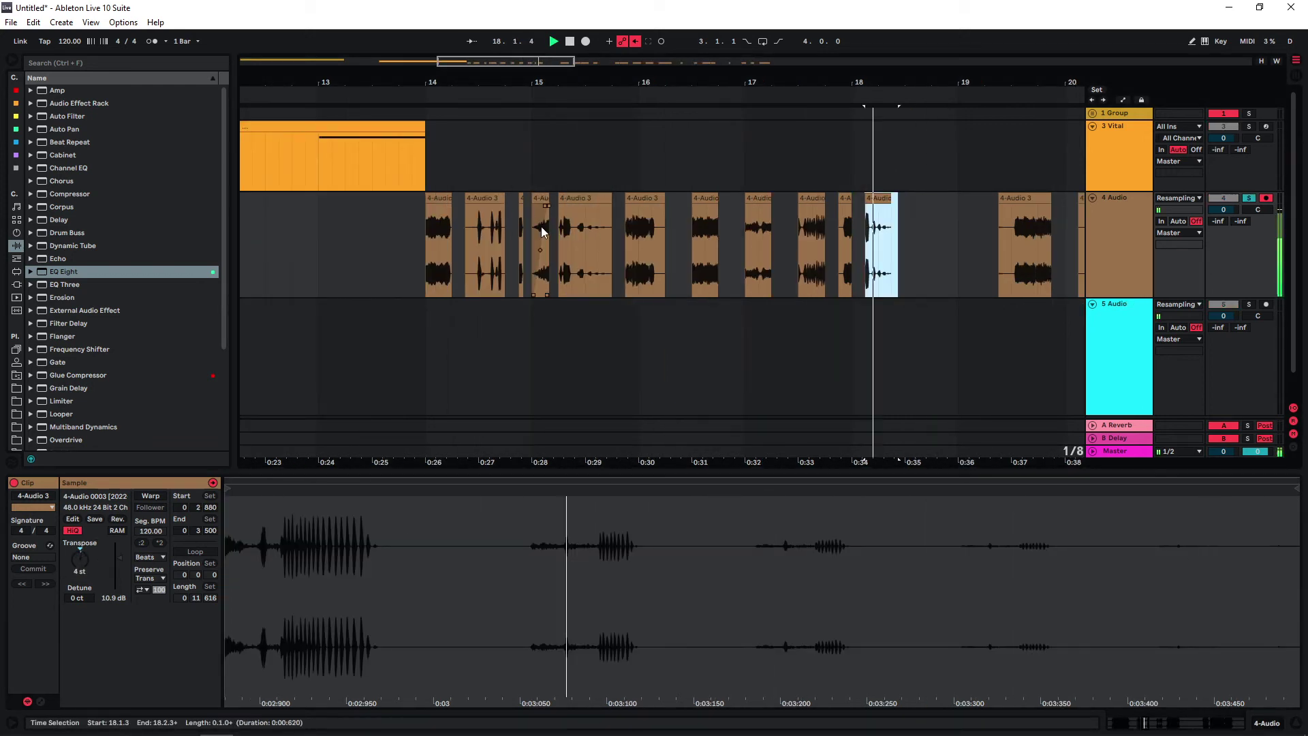
Play the sliced sequence from bar 14, and consolidate its 11 clips up to 18.3 into one audio clip.
{"action": "left_click", "coordinate": [542, 232]}
{"action": "left_click", "coordinate": [423, 242]}
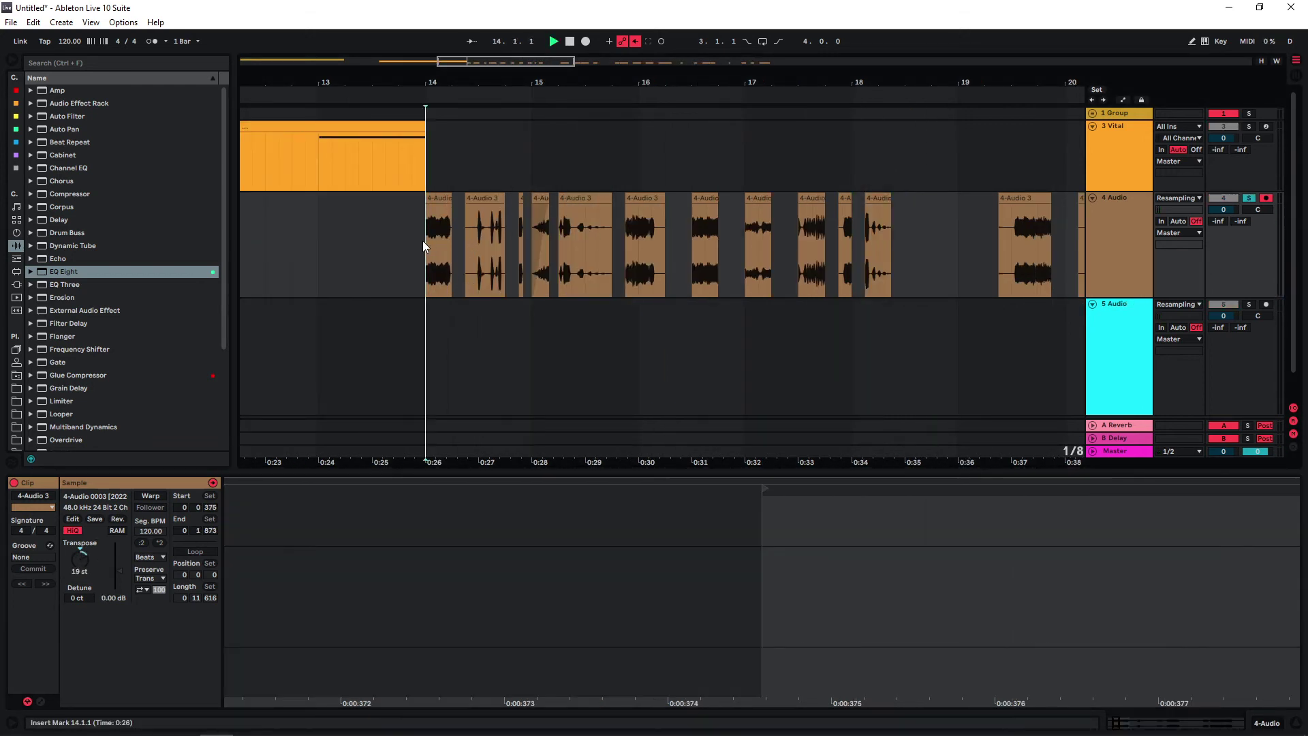
{"action": "key", "text": "space"}
{"action": "key", "text": "space"}
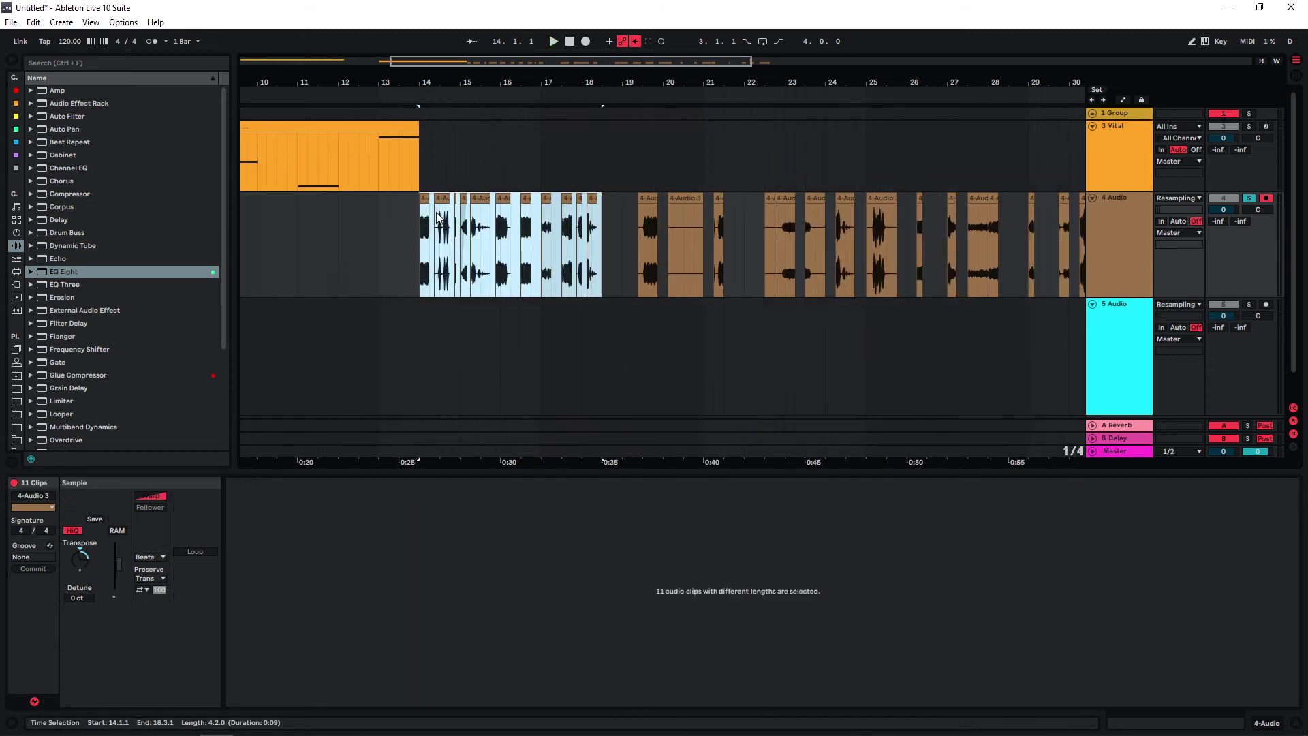
{"action": "left_click_drag", "start_coordinate": [601, 237], "coordinate": [419, 224]}
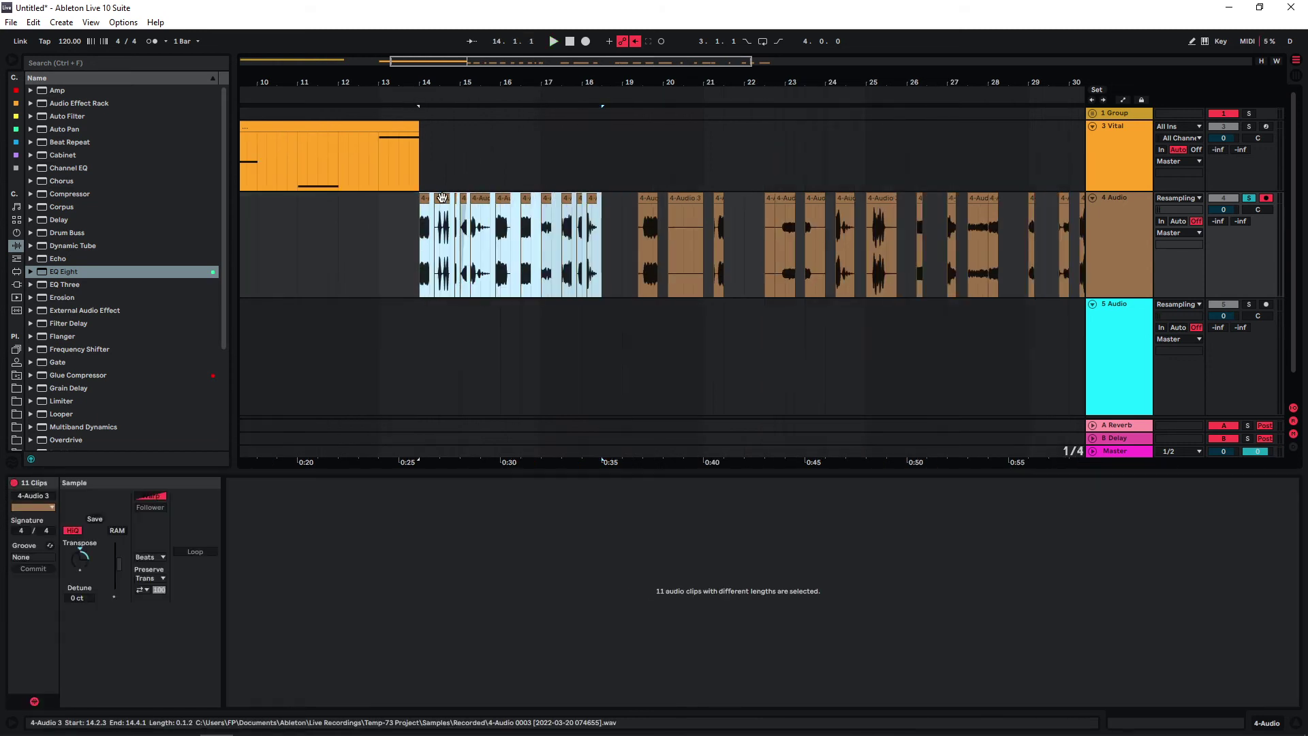
{"action": "key", "text": "ctrl+j"}
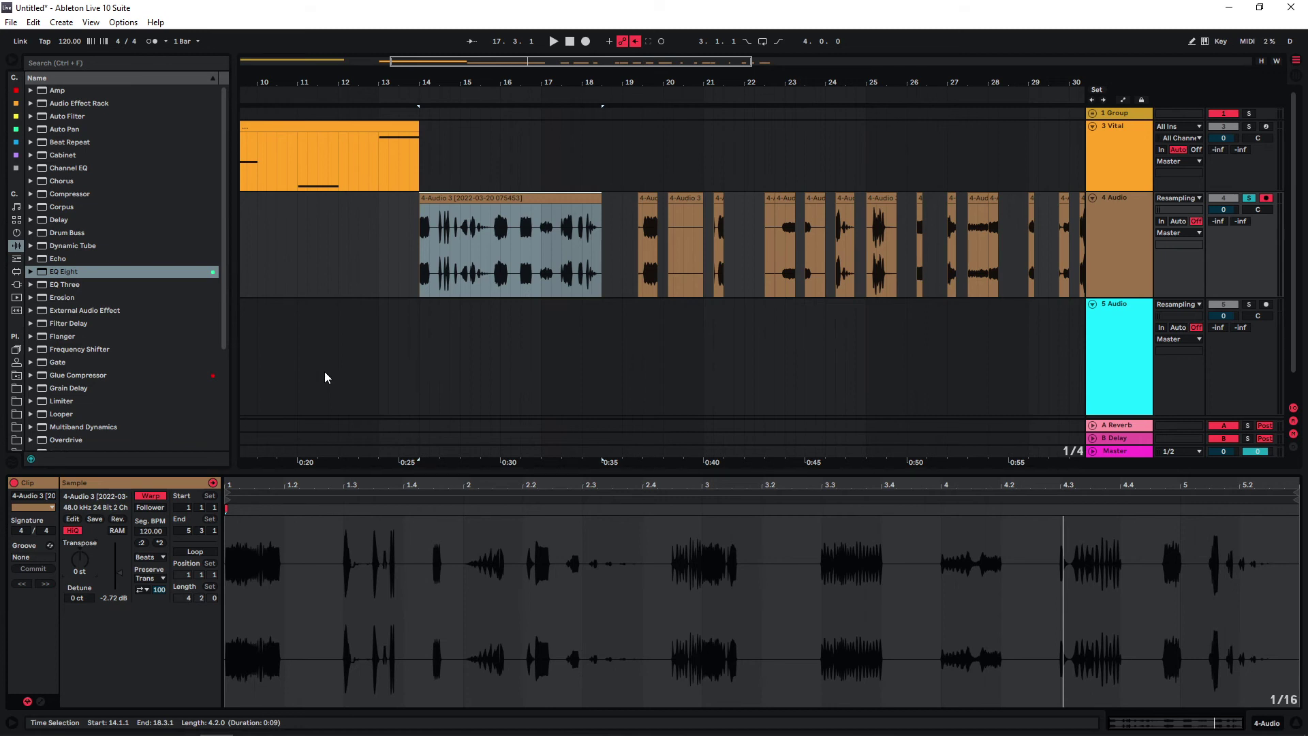
During playback, transpose the consolidated clip up to about 28 st and warp it in Texture mode with a grain size of 263.
{"action": "left_click_drag", "start_coordinate": [80, 559], "coordinate": [79, 511]}
{"action": "key", "text": "space"}
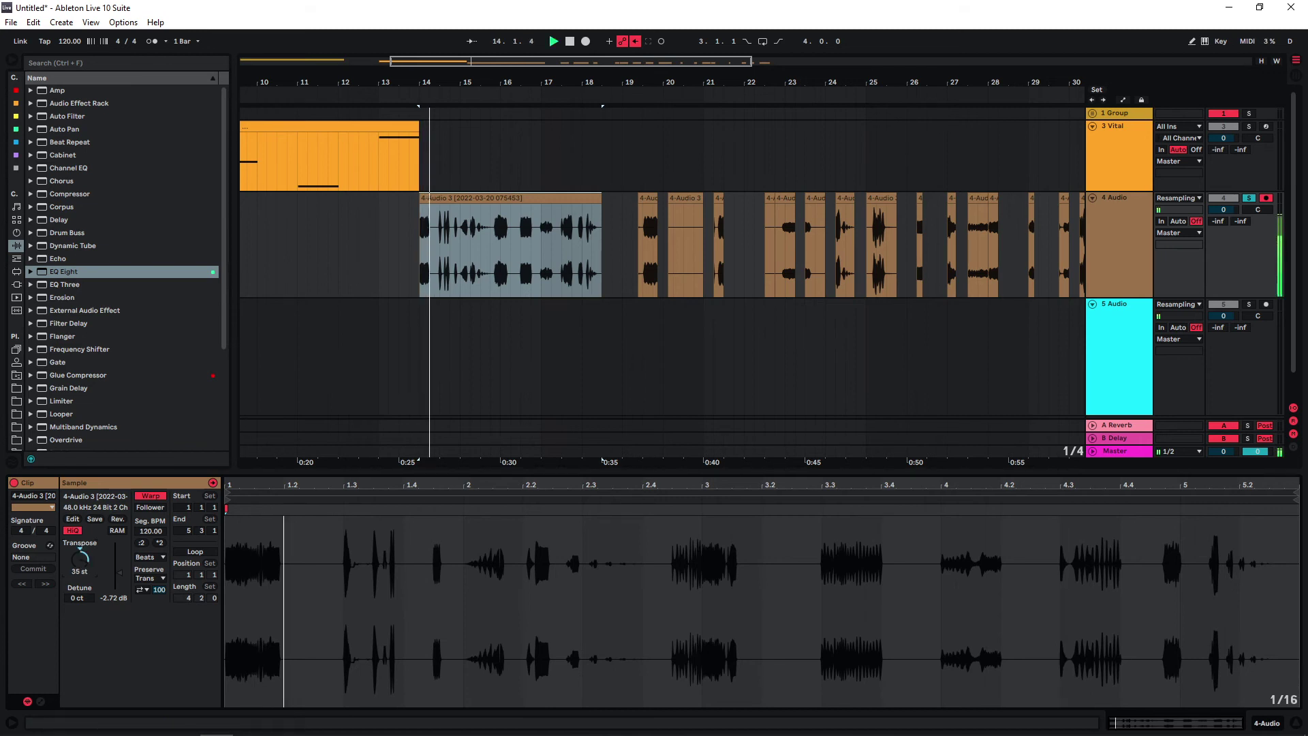
{"action": "left_click", "coordinate": [139, 558]}
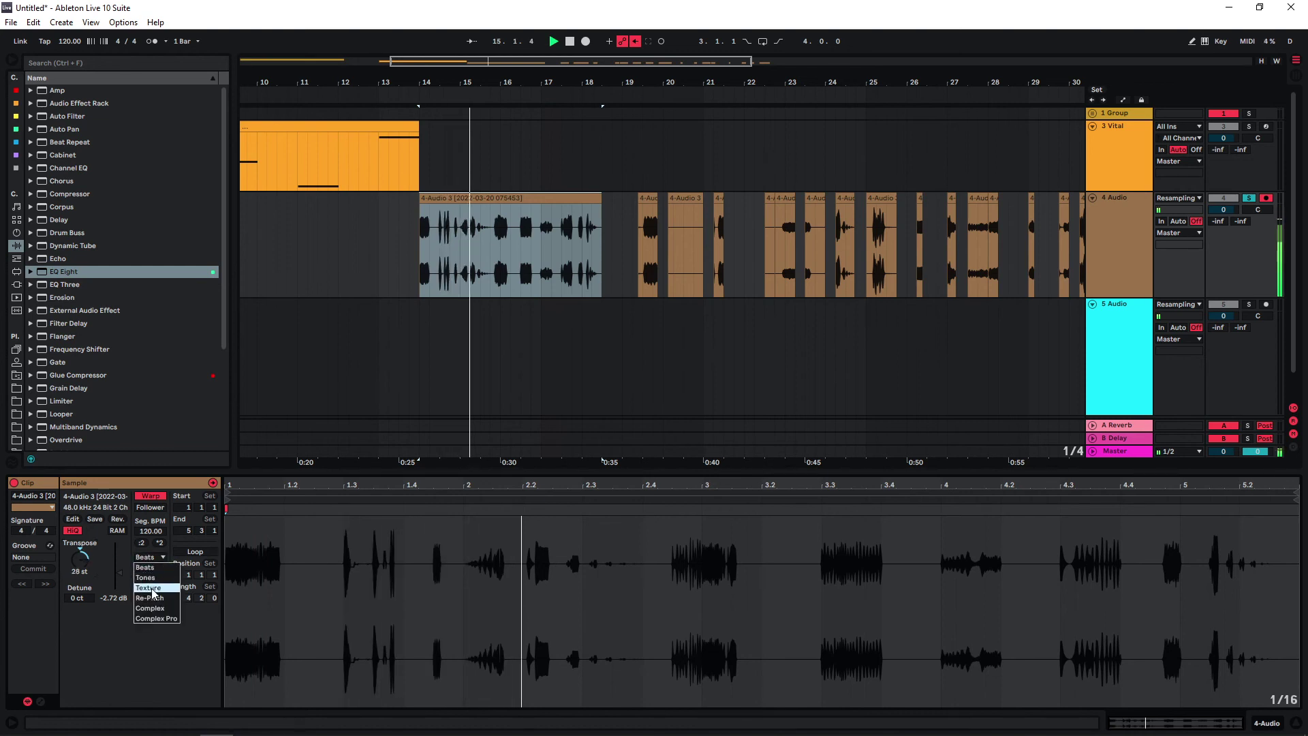
{"action": "left_click", "coordinate": [152, 581]}
{"action": "left_click_drag", "start_coordinate": [151, 577], "coordinate": [151, 627]}
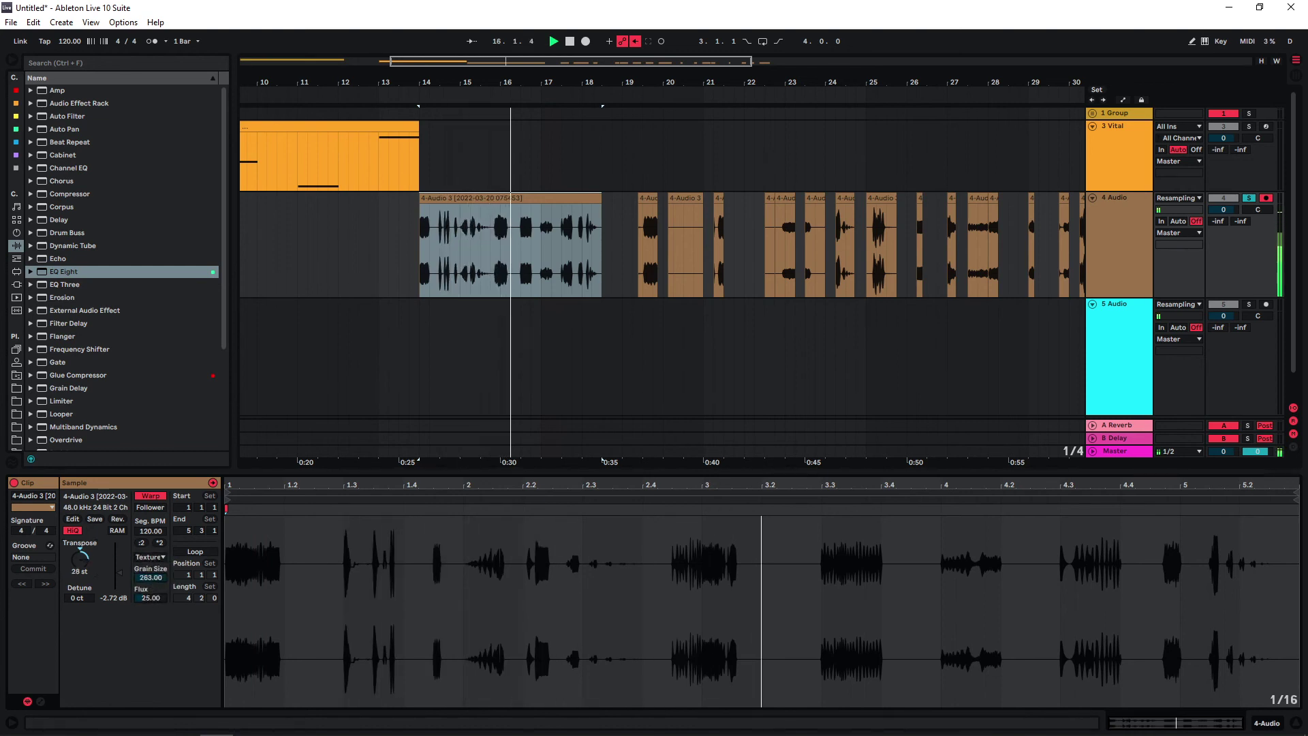
{"action": "mouse_move", "coordinate": [79, 560]}
{"action": "left_mouse_down"}
{"action": "mouse_move", "coordinate": [80, 619]}
{"action": "mouse_move", "coordinate": [79, 556]}
{"action": "left_mouse_up"}
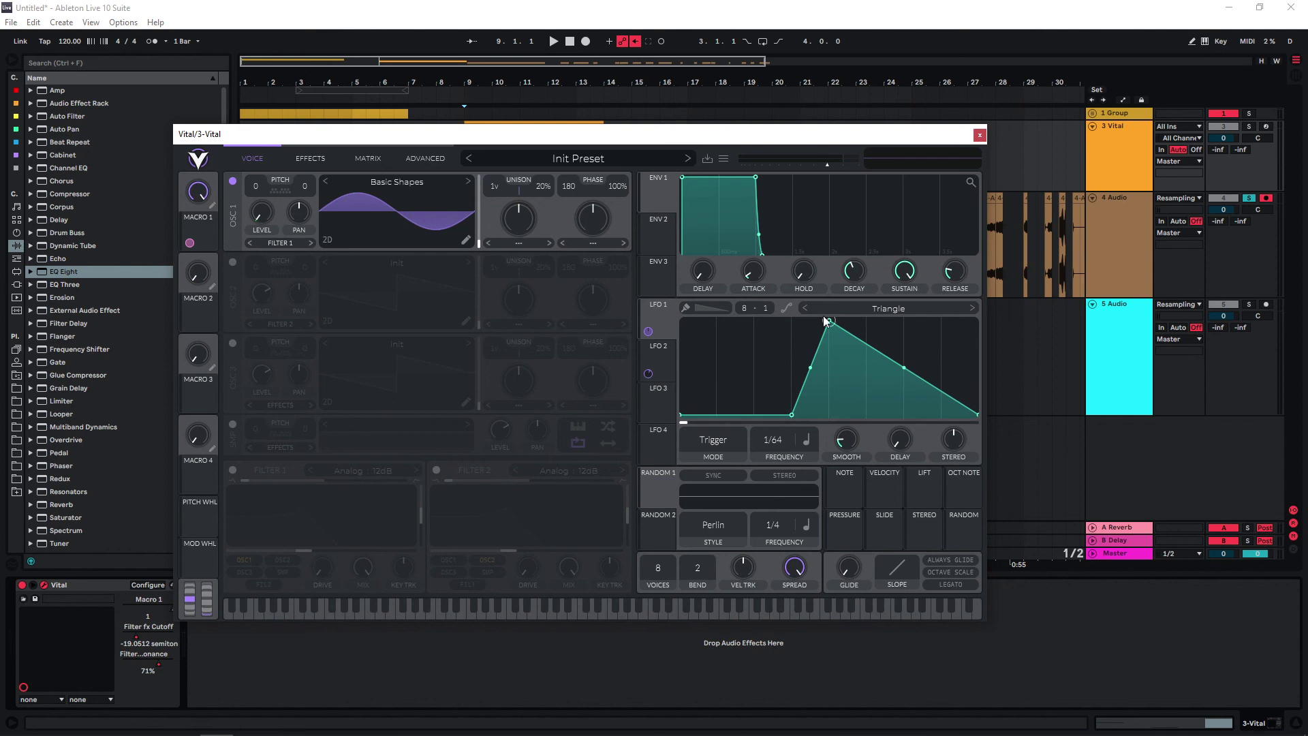
Review LFO 2 and the delay and comb filter effects in the Vital patch, and close the plugin window.
{"action": "left_click", "coordinate": [659, 365]}
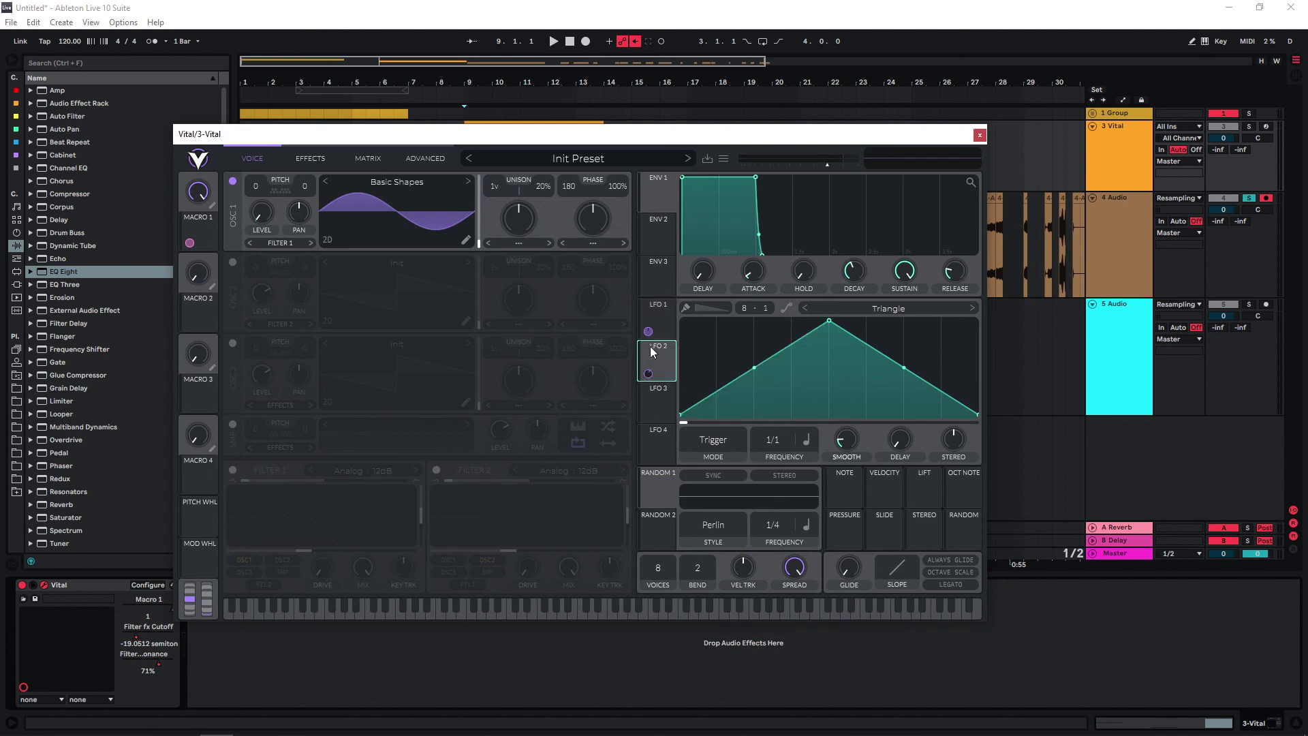
{"action": "left_click", "coordinate": [312, 159]}
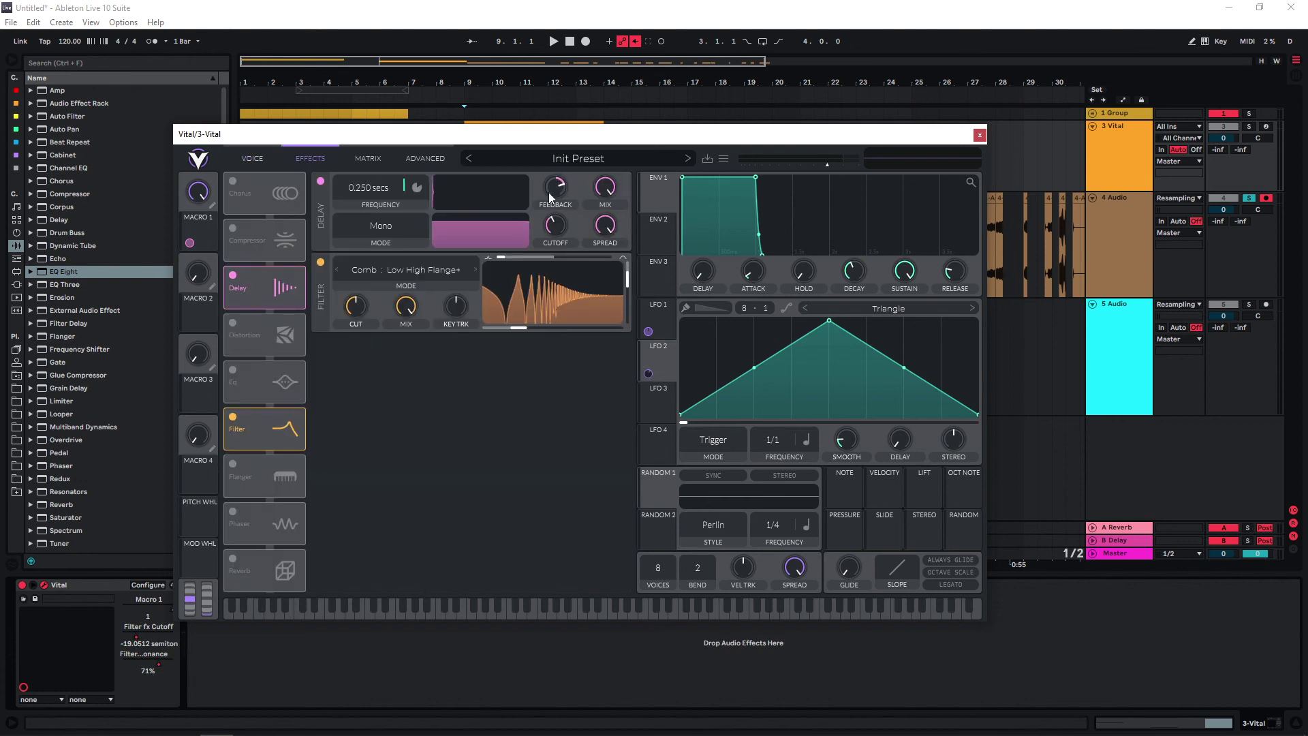
{"action": "left_click", "coordinate": [253, 159]}
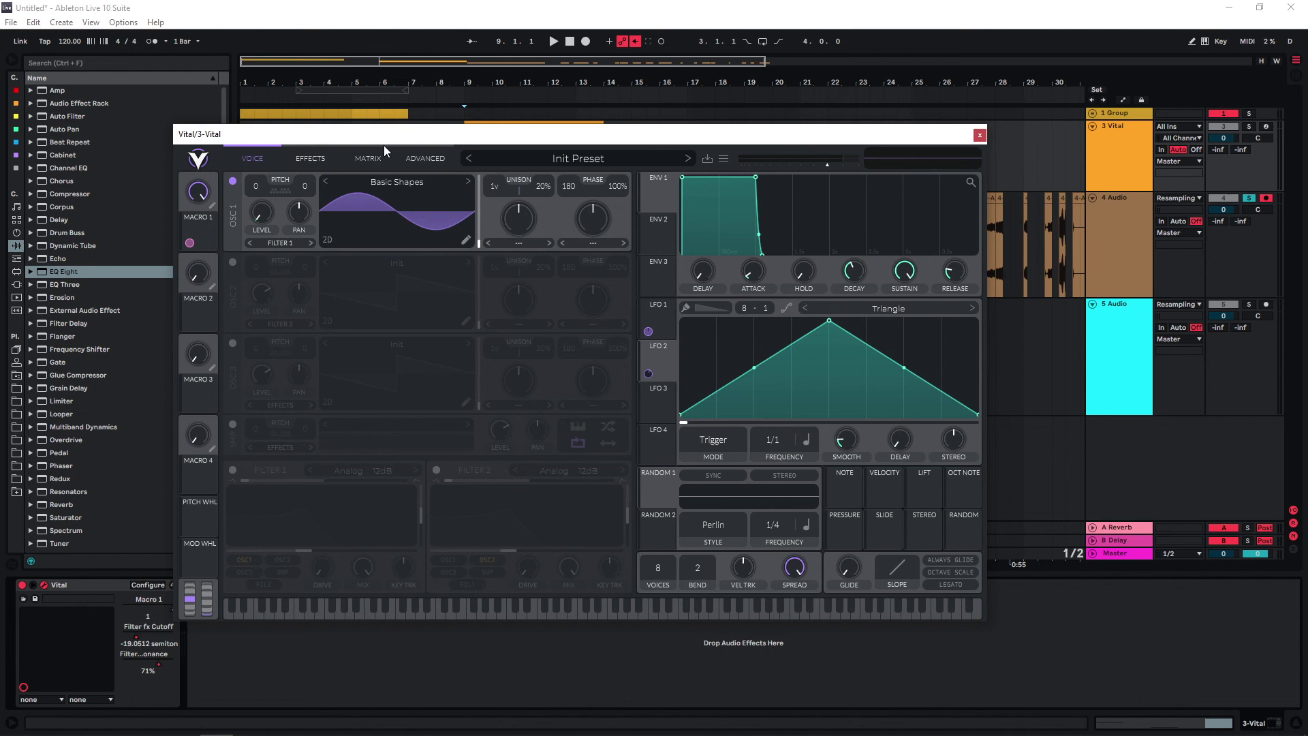
{"action": "left_click", "coordinate": [980, 135]}
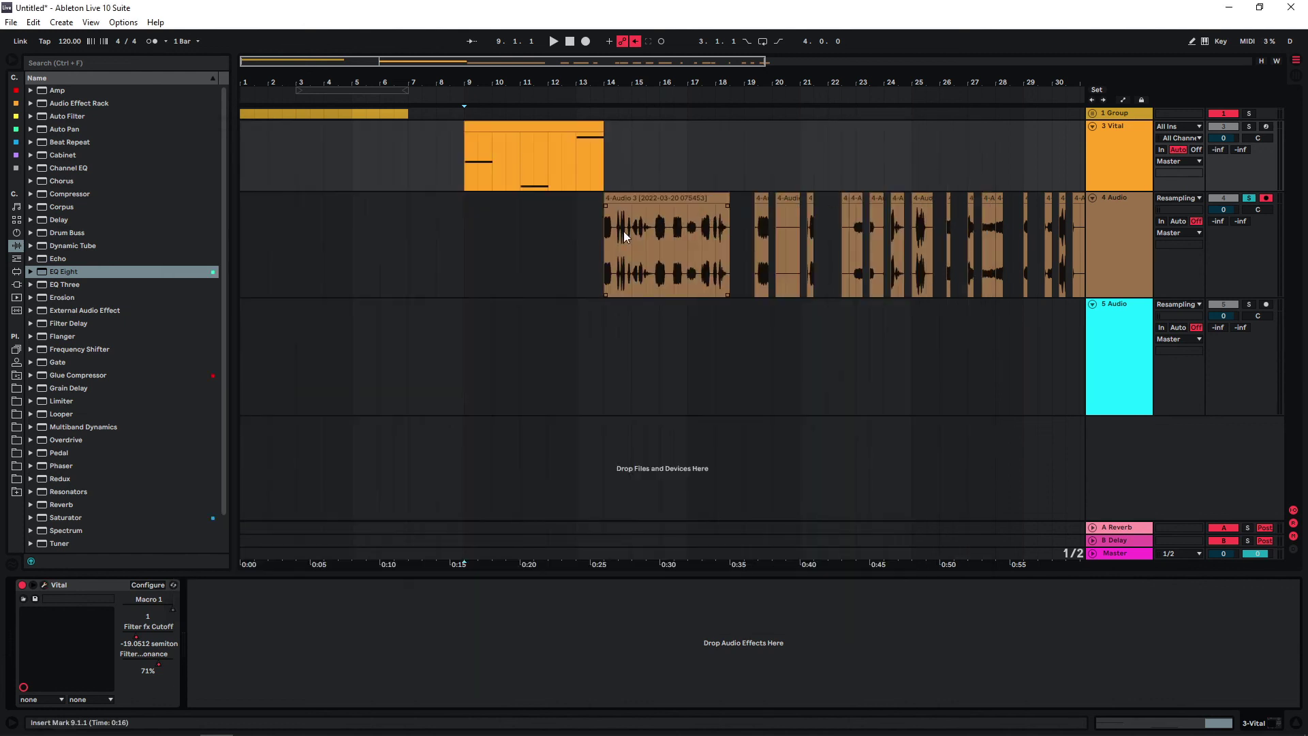